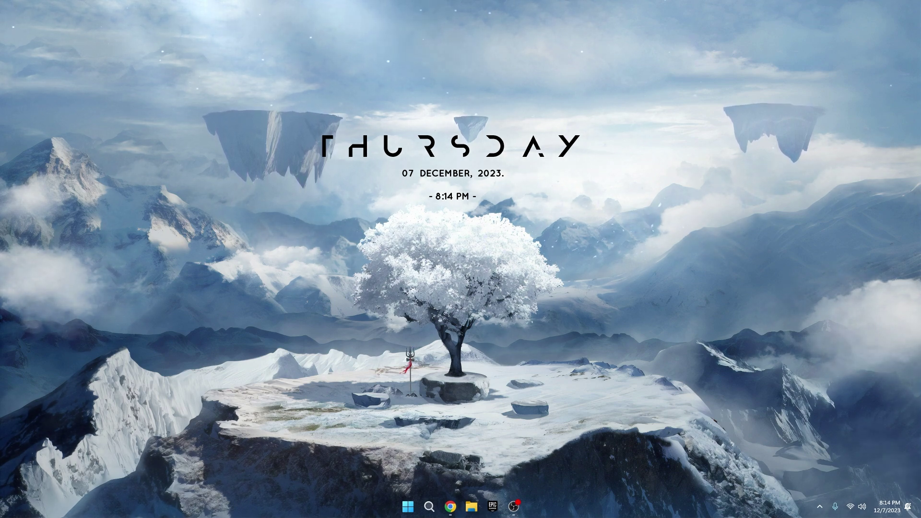
- Search 'creta' and open the Create a restore point System Properties window
key("super")
type("creta")
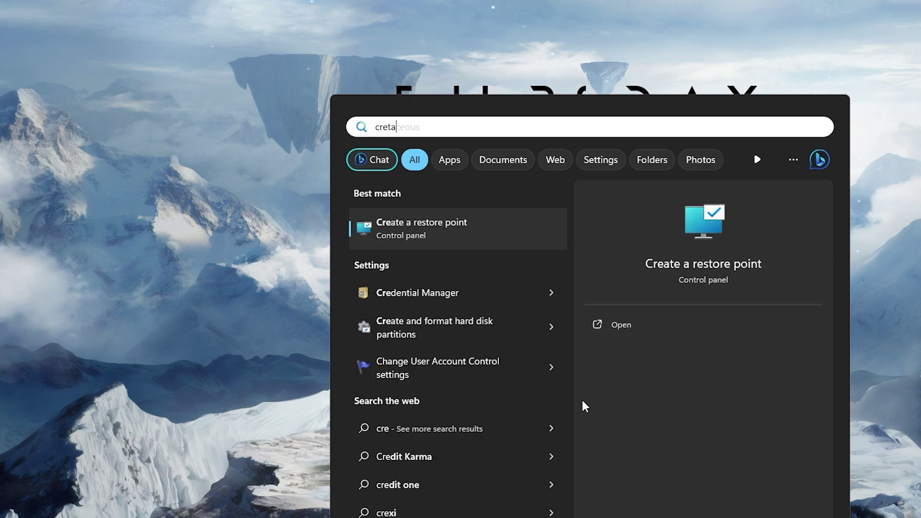
key("BackSpace")
key("BackSpace")
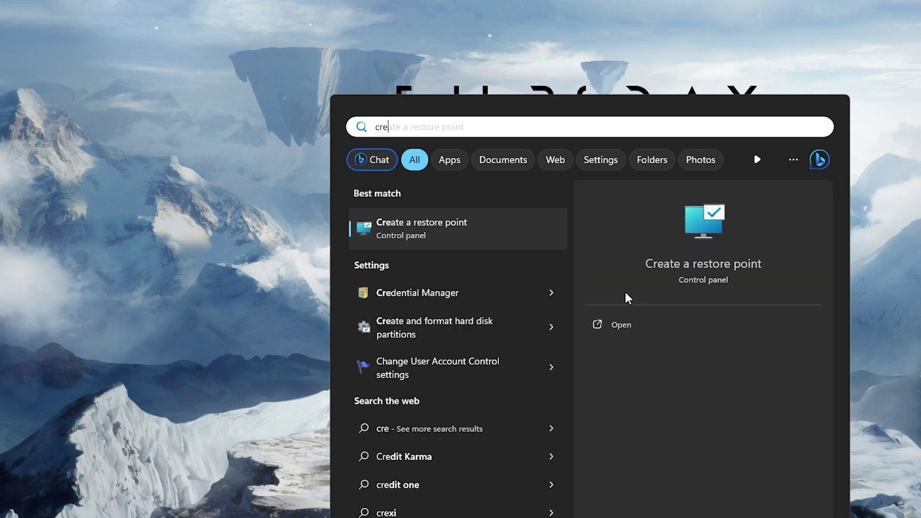
left_click(618, 318)
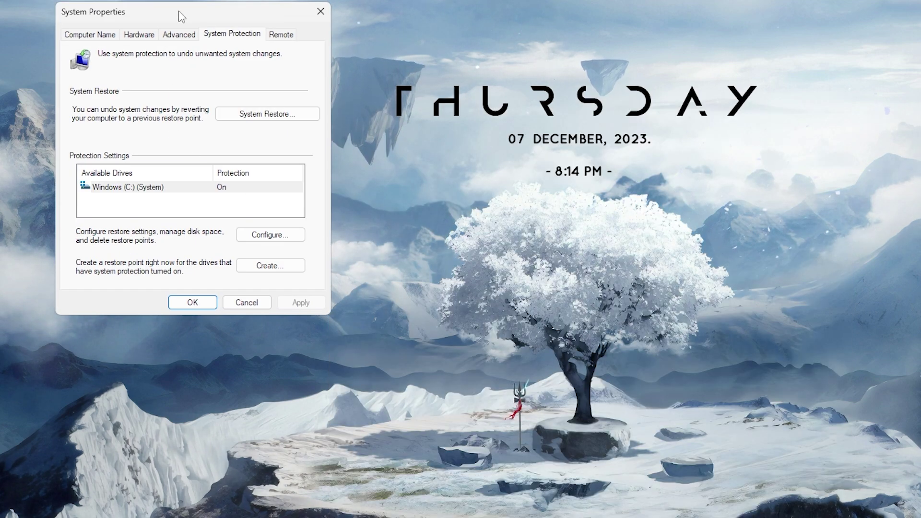
left_click_drag(179, 12, 336, 74)
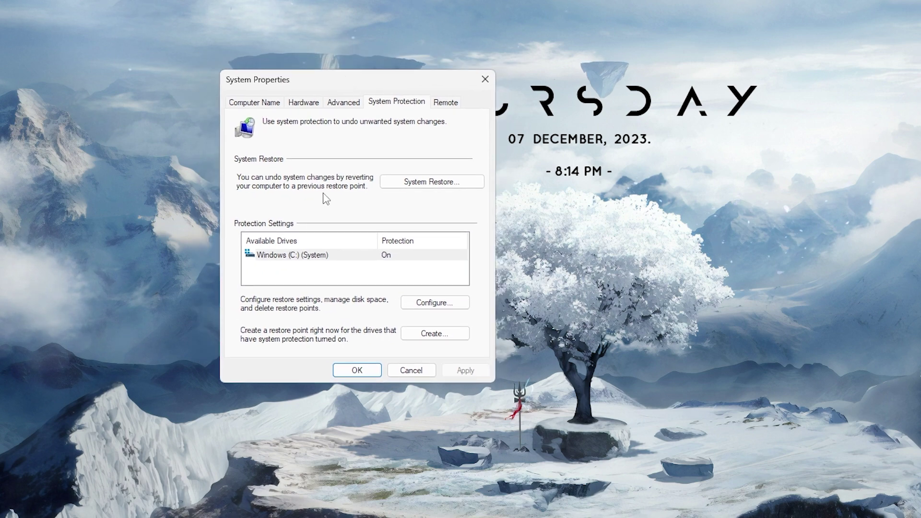
- Review the protection settings for the Windows (C:) drive, then close them
left_click(314, 256)
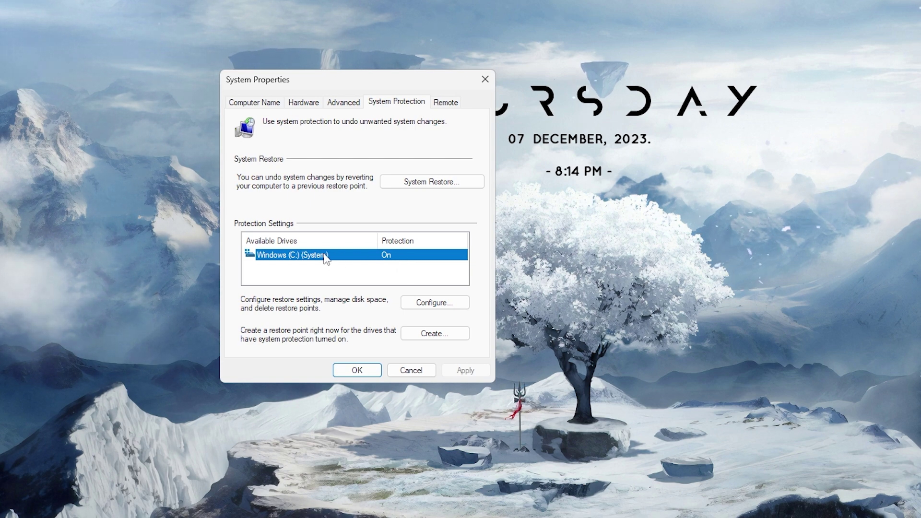
left_click(435, 303)
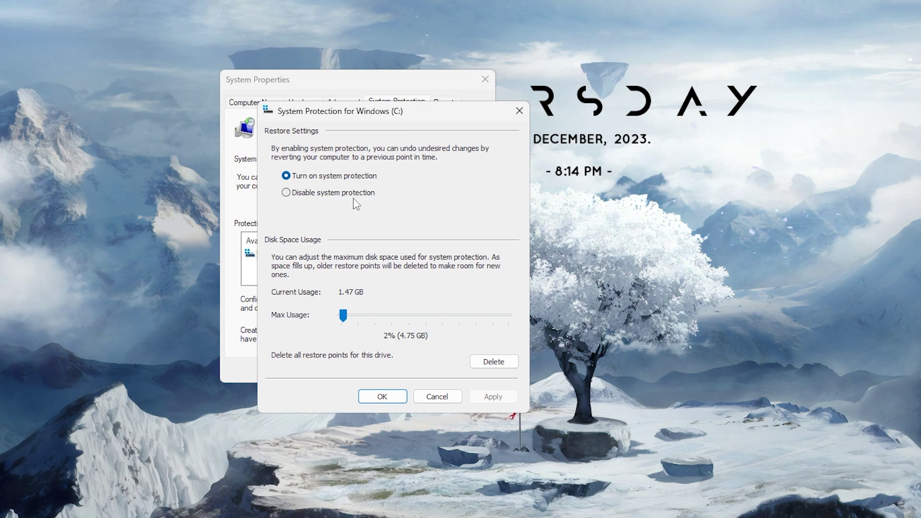
left_click(424, 396)
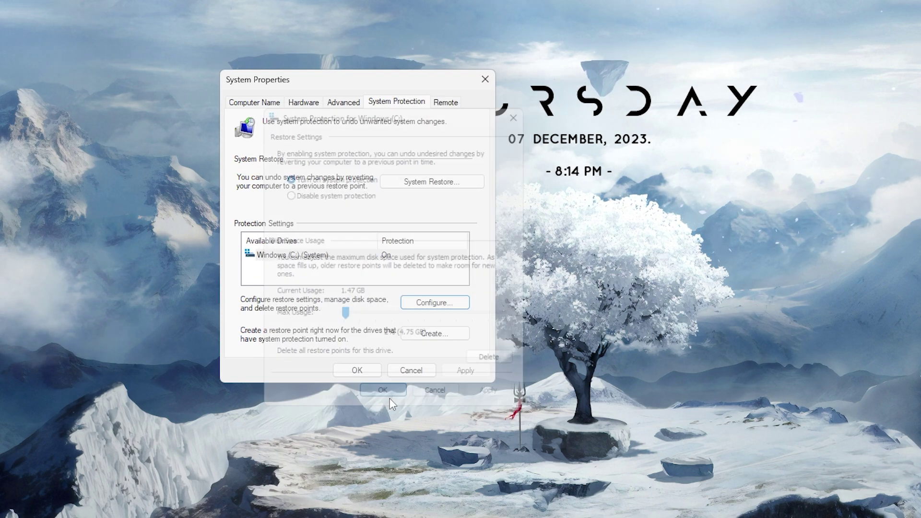
- Start a restore point described '12/7/23', cancel it, and close System Properties
left_click(434, 333)
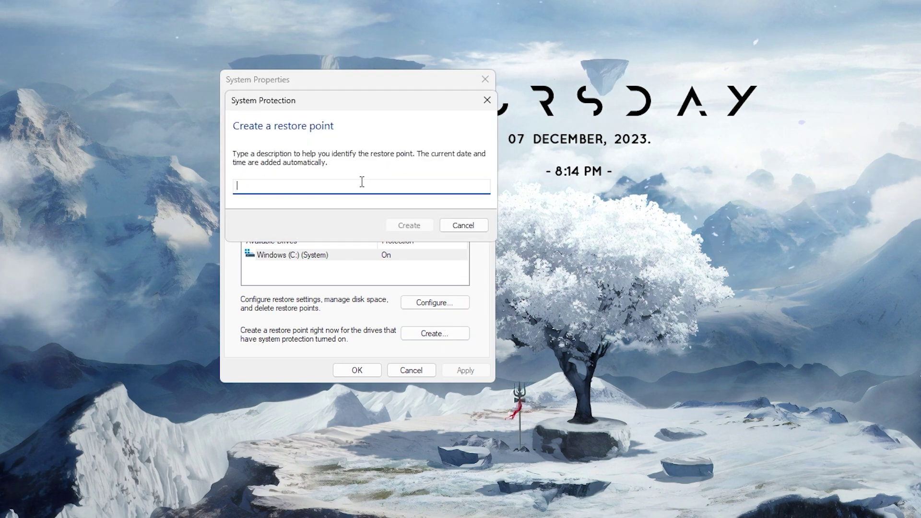
type("12/7/23")
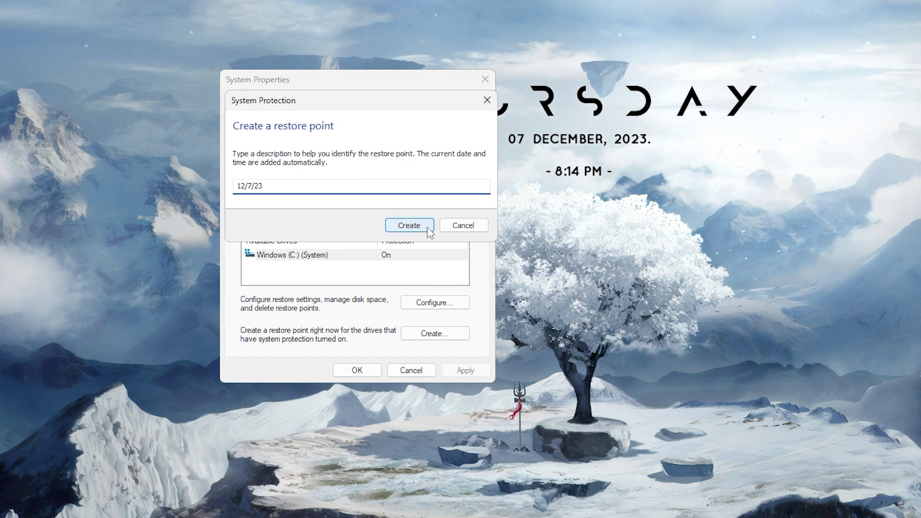
left_click(445, 228)
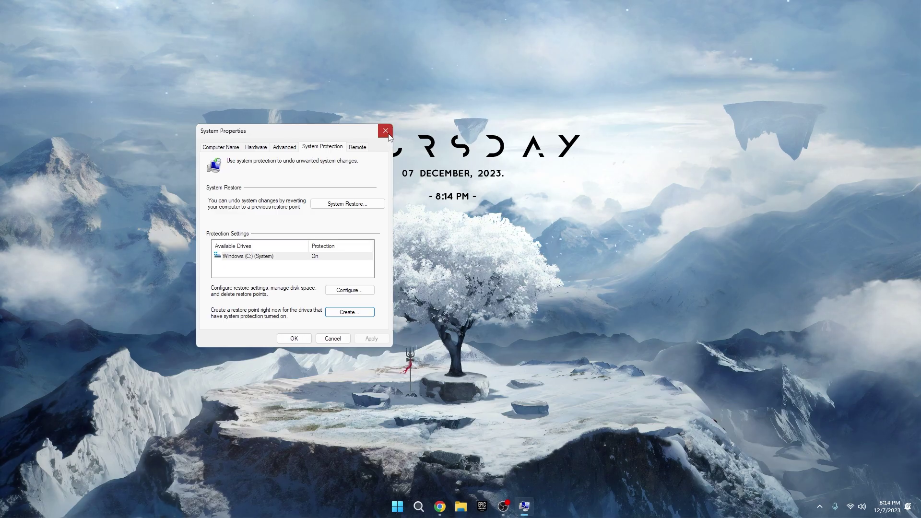
left_click(389, 134)
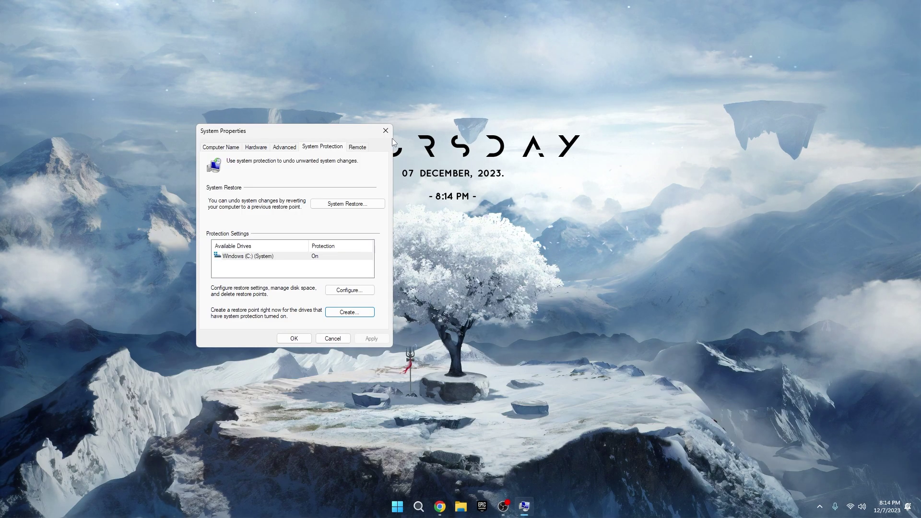
left_click(391, 137)
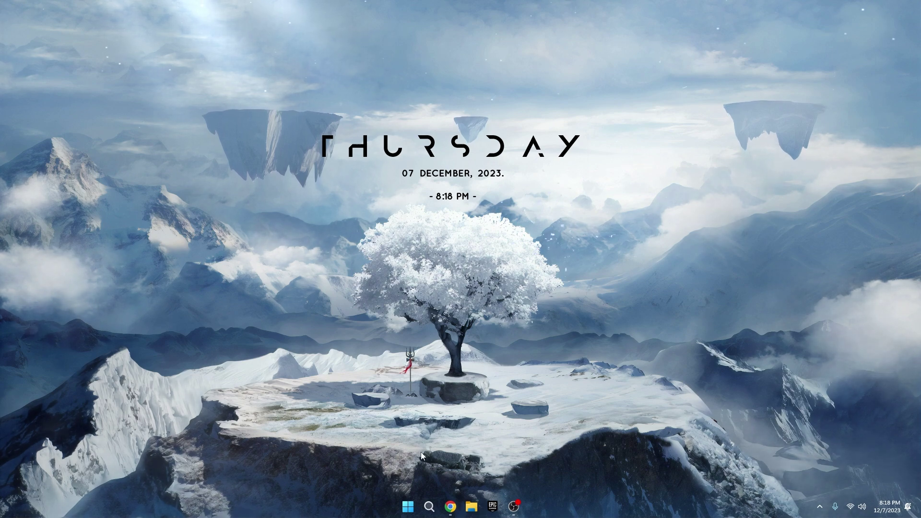
- Launch the NETPLWIZ User Accounts tool from Windows search and center its window
left_click(429, 505)
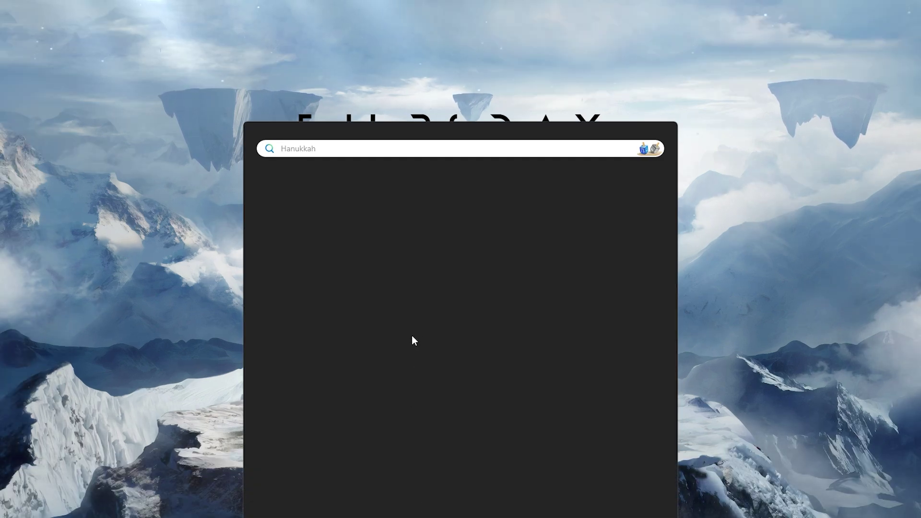
type("NETPLWIZ")
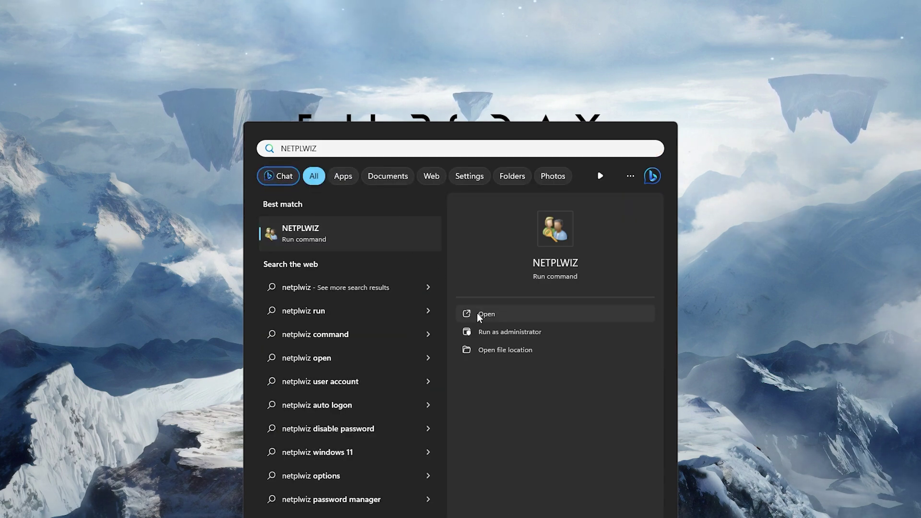
left_click(479, 314)
left_click_drag(240, 124, 484, 146)
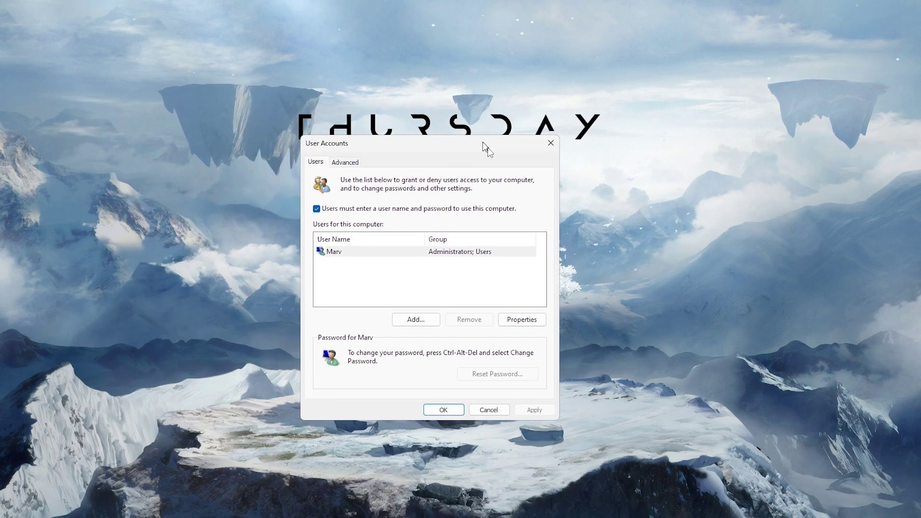
- Begin adding a local user without a Microsoft account, then cancel the wizard
left_click(413, 319)
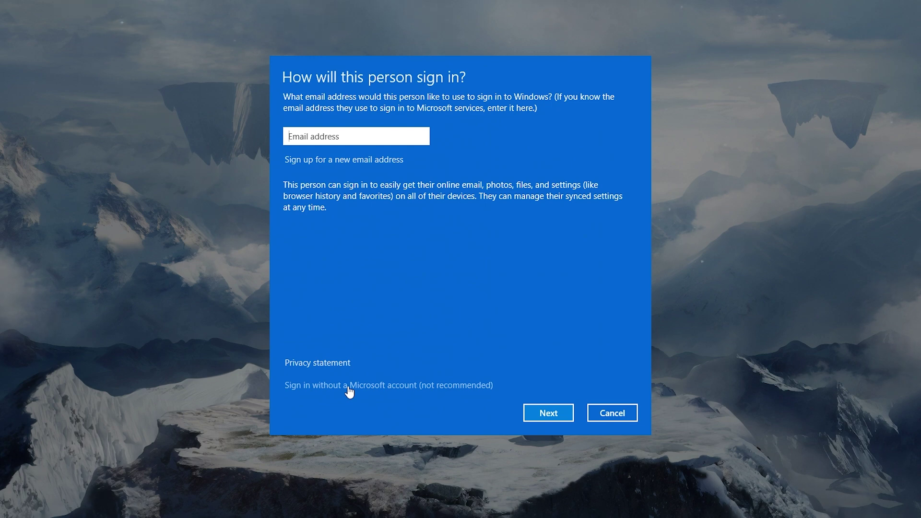
left_click(368, 386)
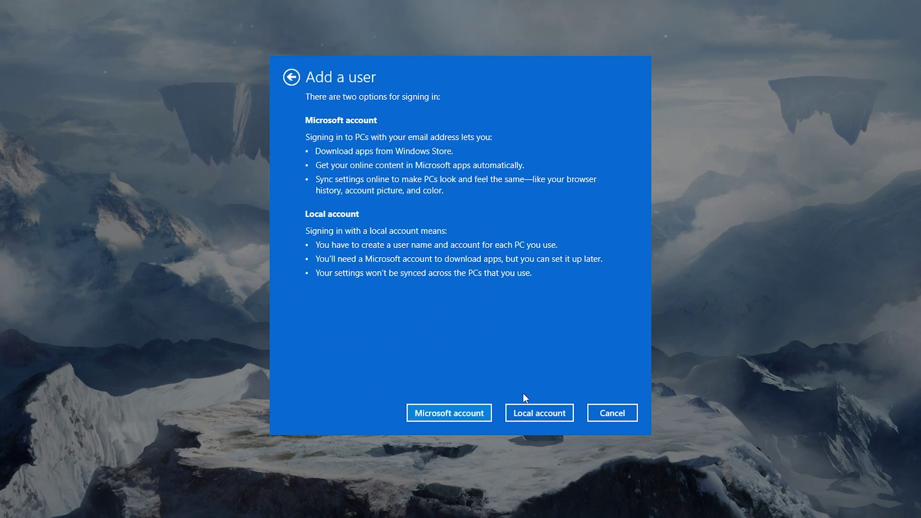
left_click(569, 414)
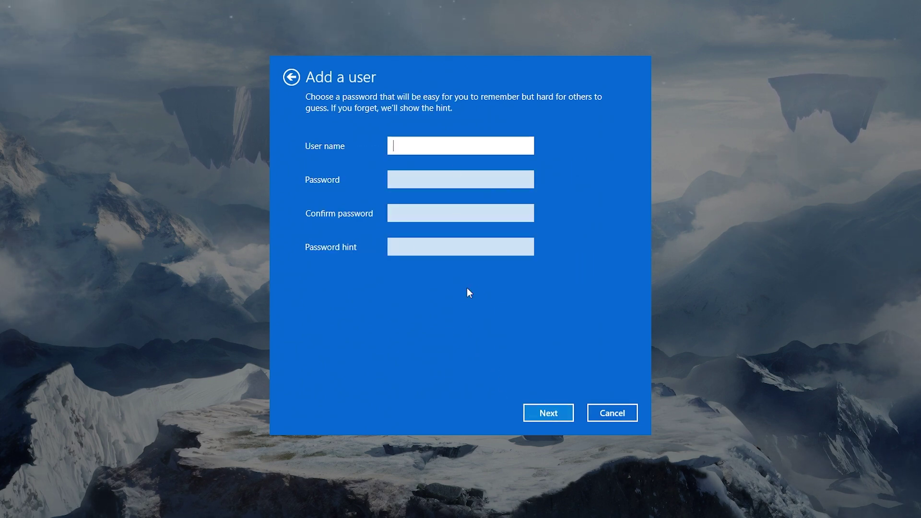
left_click(612, 413)
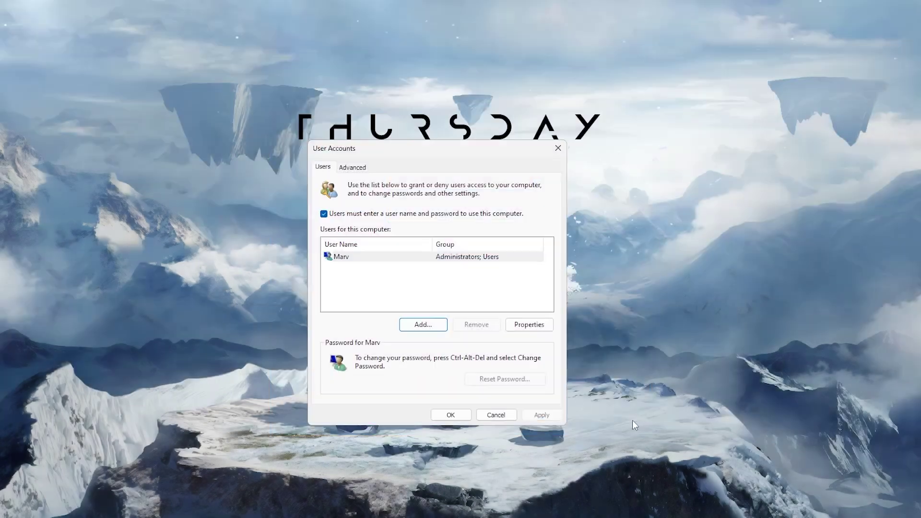
left_click(489, 392)
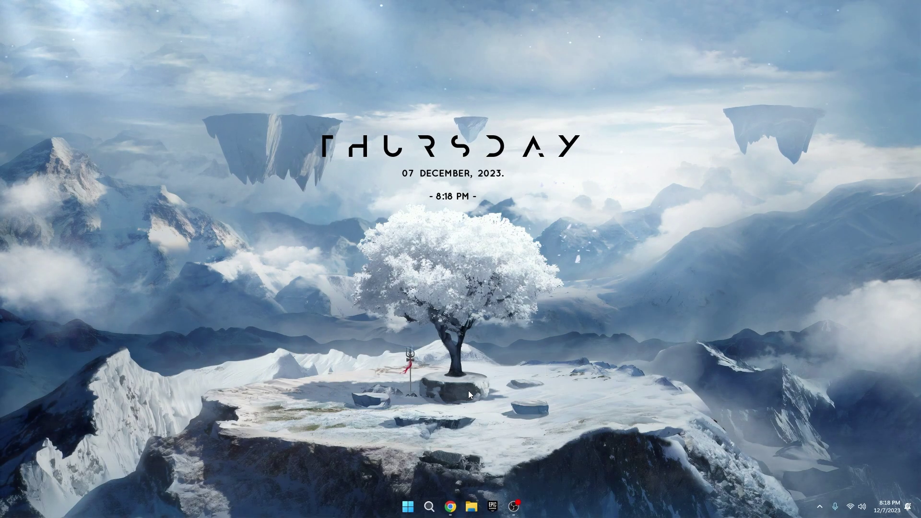
left_click(407, 506)
left_click(353, 479)
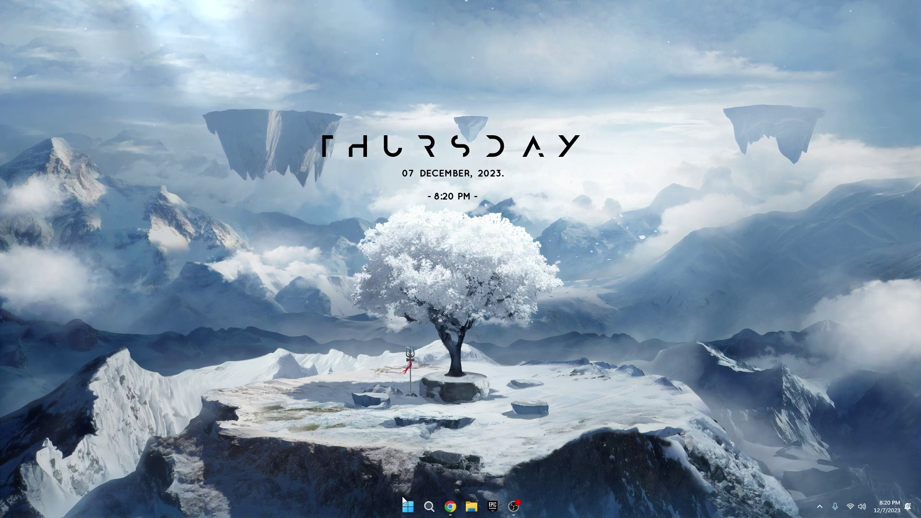
right_click(408, 506)
left_click(416, 402)
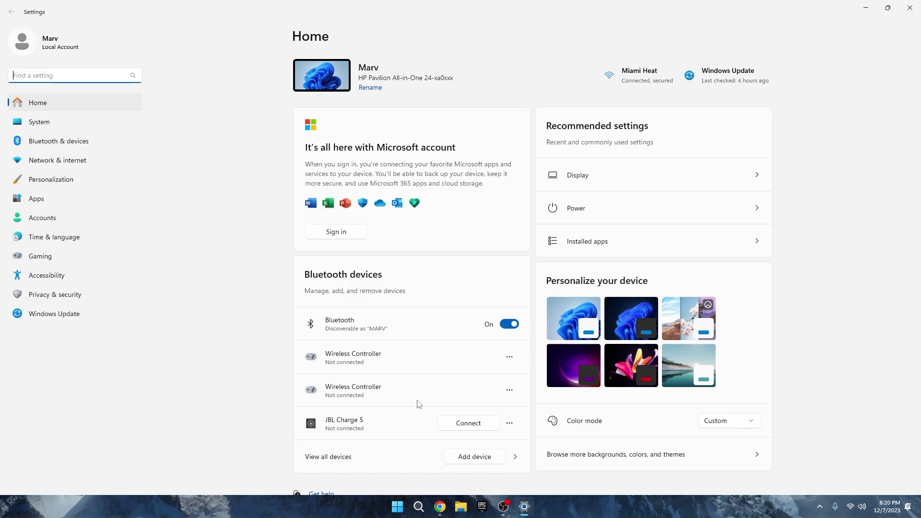
left_click(39, 315)
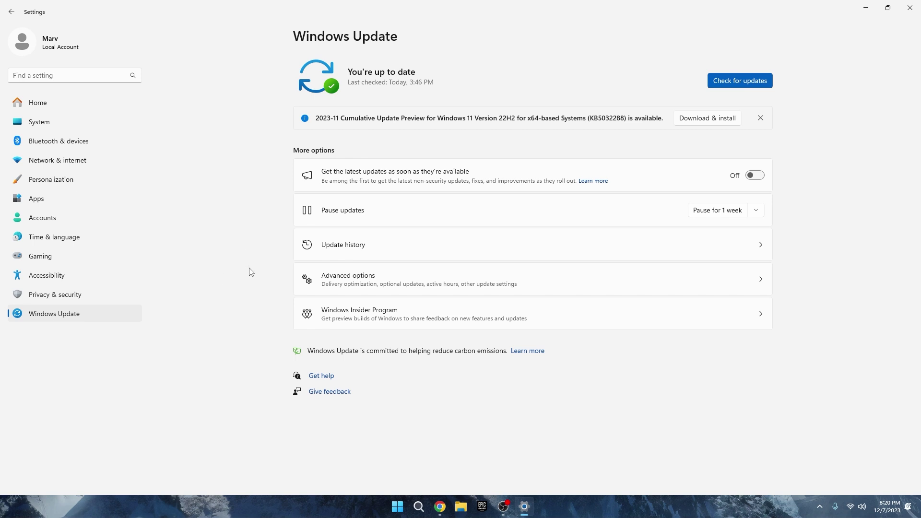
left_click(310, 279)
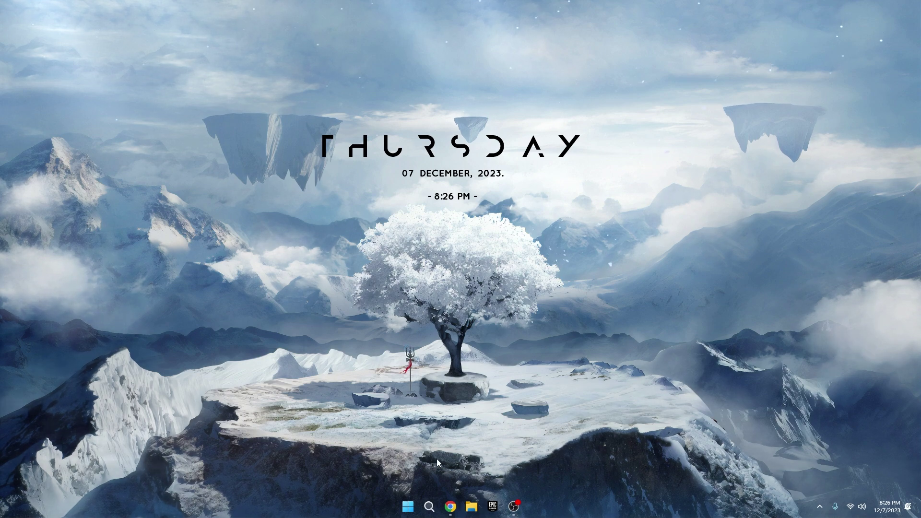
- Open Power Options via powerCFG.CPL, reposition the window, and click away to the desktop
left_click(428, 506)
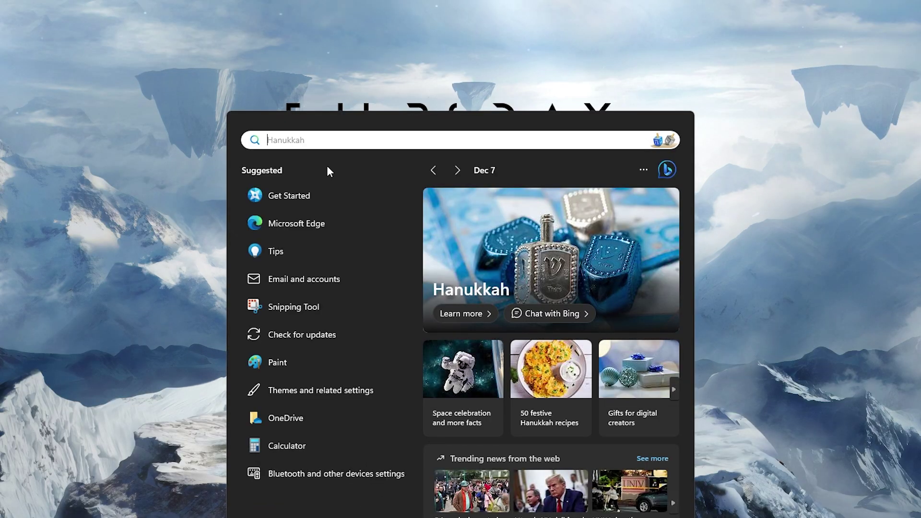
type("powerCFG.CPL")
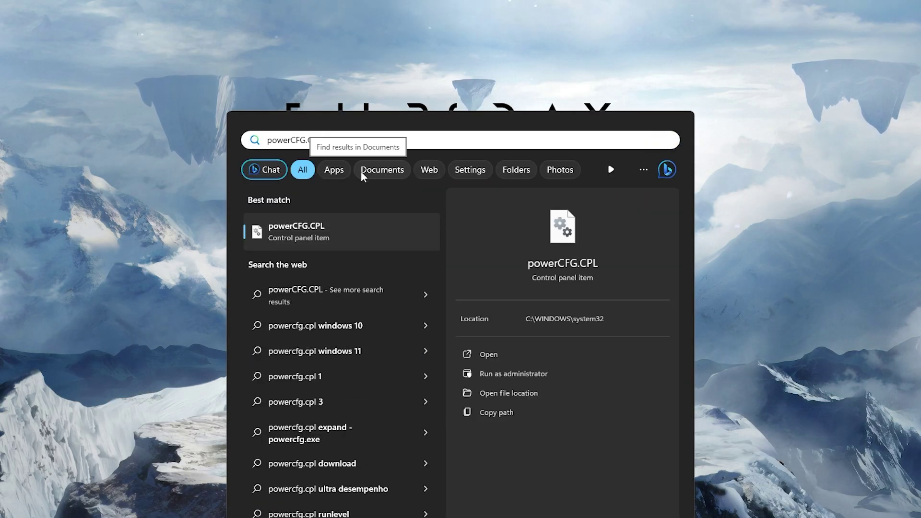
key("Return")
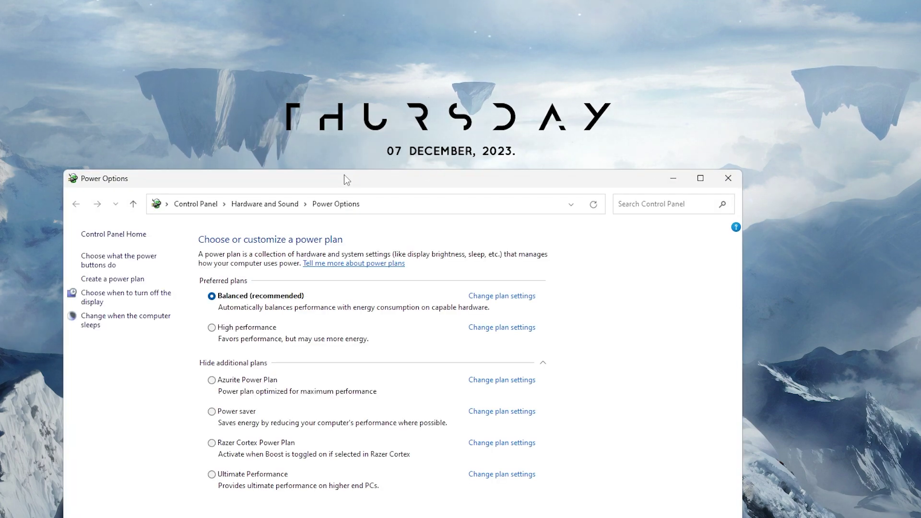
left_click_drag(344, 175, 410, 97)
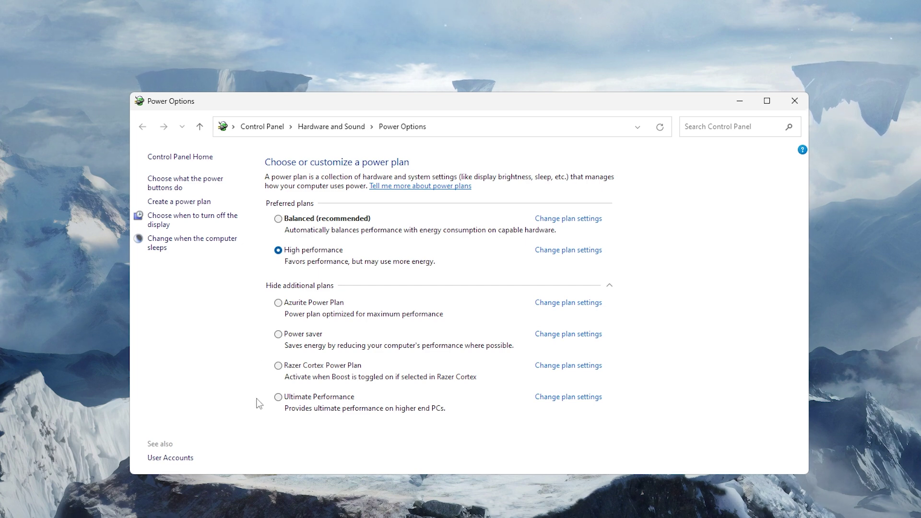
left_click(277, 487)
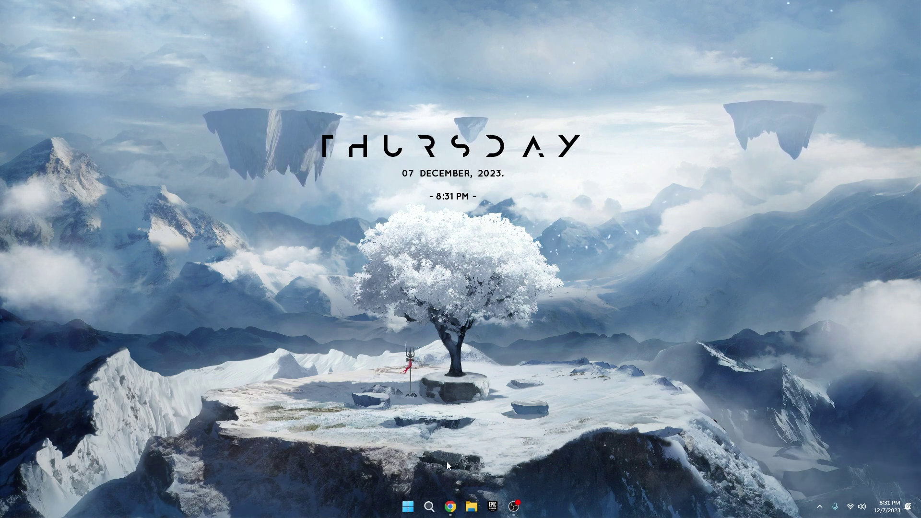
mouse_move(448, 508)
left_click(381, 445)
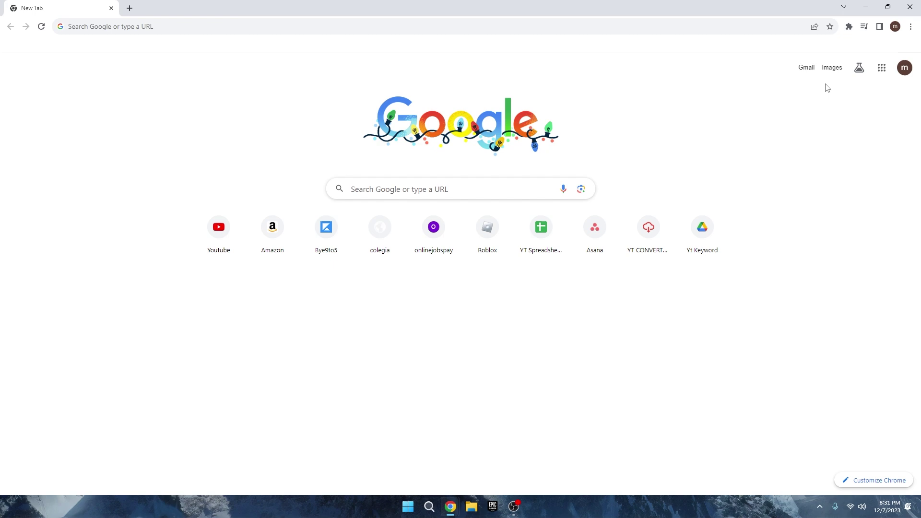
left_click(894, 28)
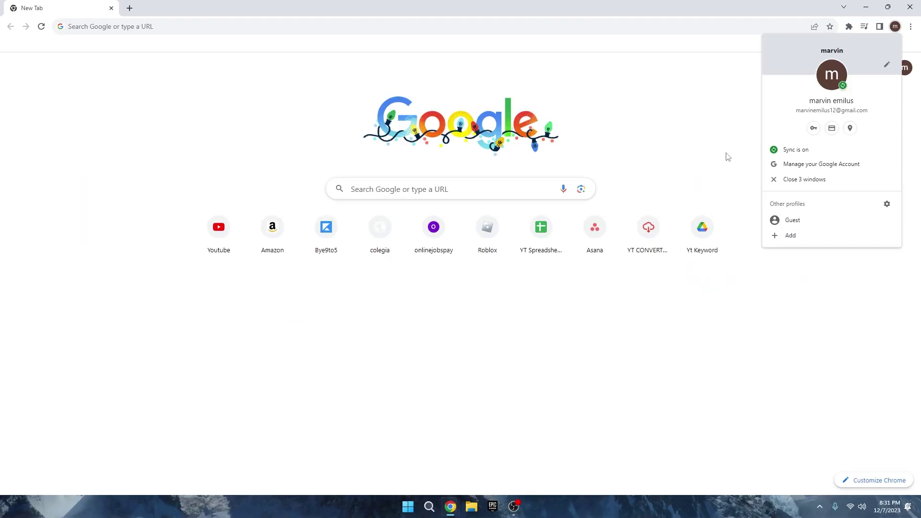
left_click(727, 153)
key("super+d")
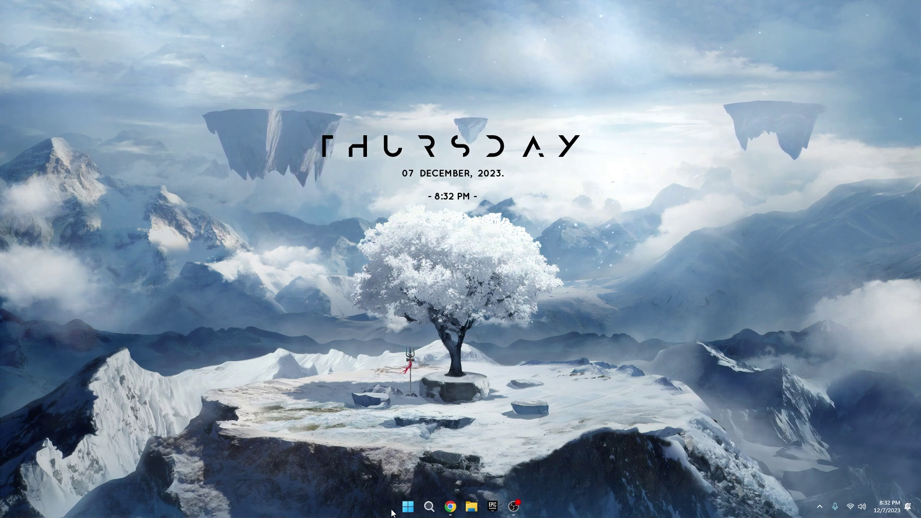
- Open Start's All apps list and scroll down through the installed apps
left_click(406, 506)
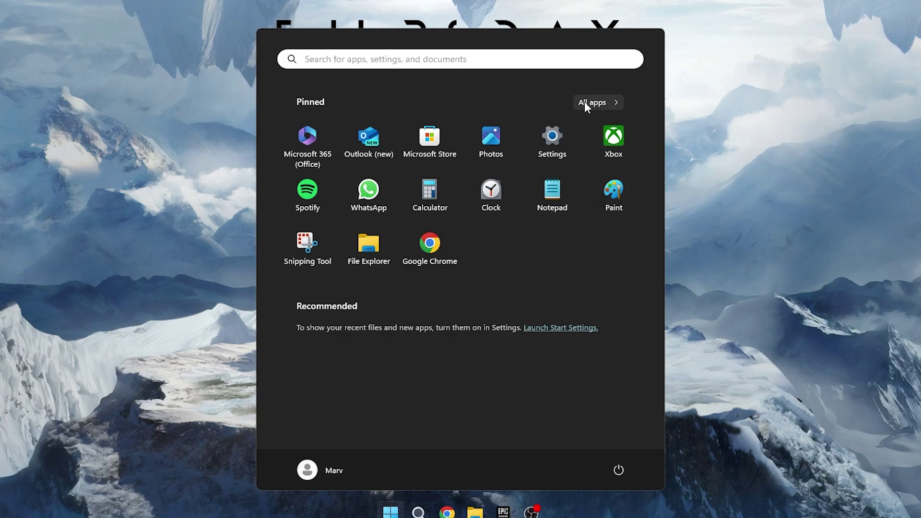
left_click(592, 103)
scroll(421, 201, "down", 2)
scroll(418, 206, "down", 8)
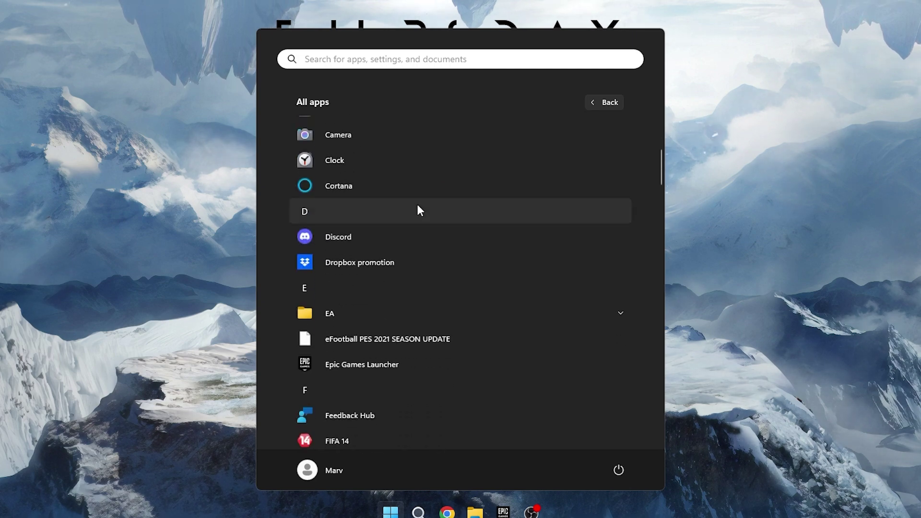
scroll(403, 230, "down", 5)
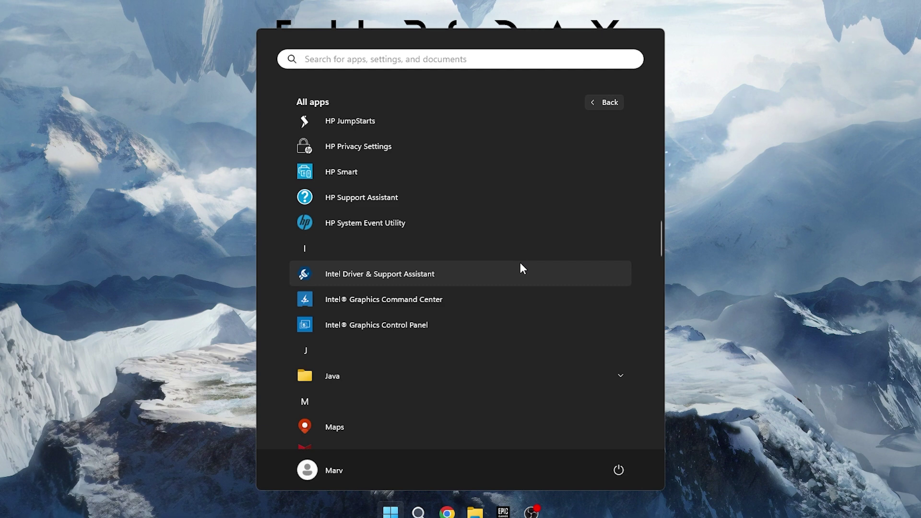
scroll(520, 266, "down", 2)
scroll(494, 281, "down", 2)
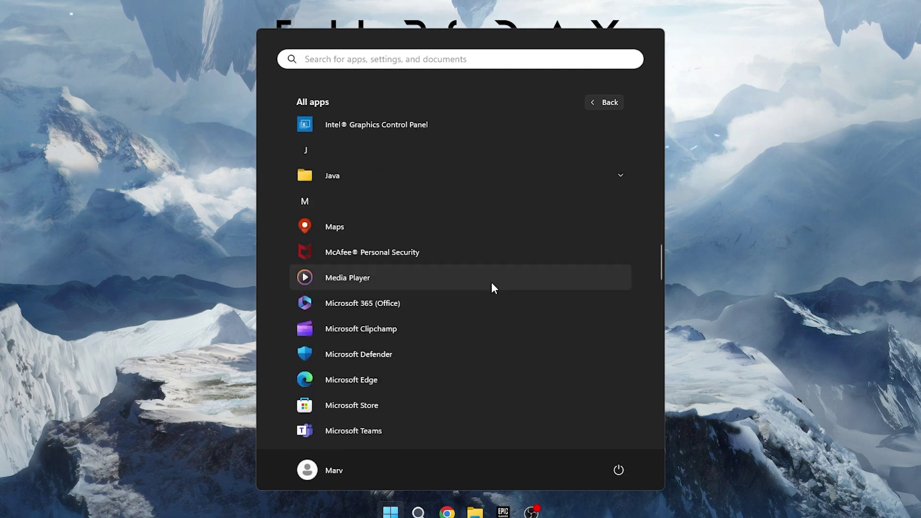
scroll(491, 282, "down", 2)
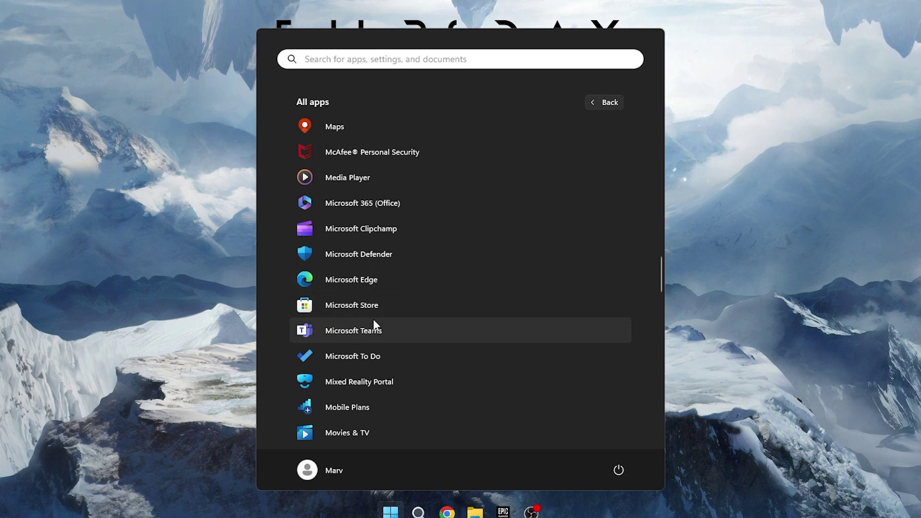
- Uninstall Microsoft Teams from the All apps list, confirm, and close Start
key("super")
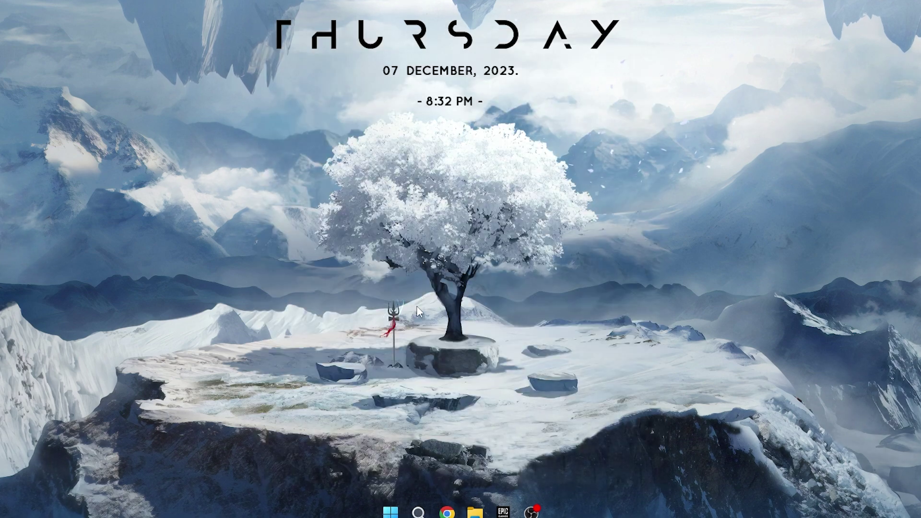
key("super")
right_click(348, 332)
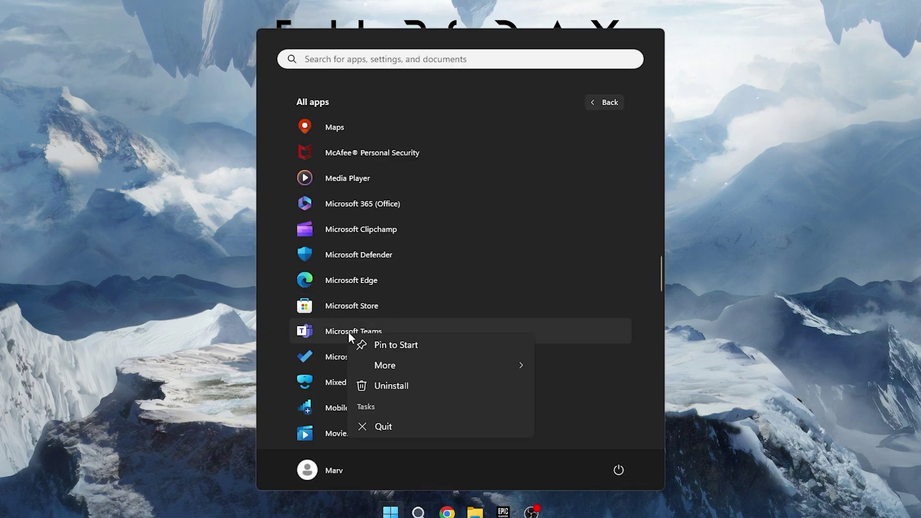
left_click(419, 385)
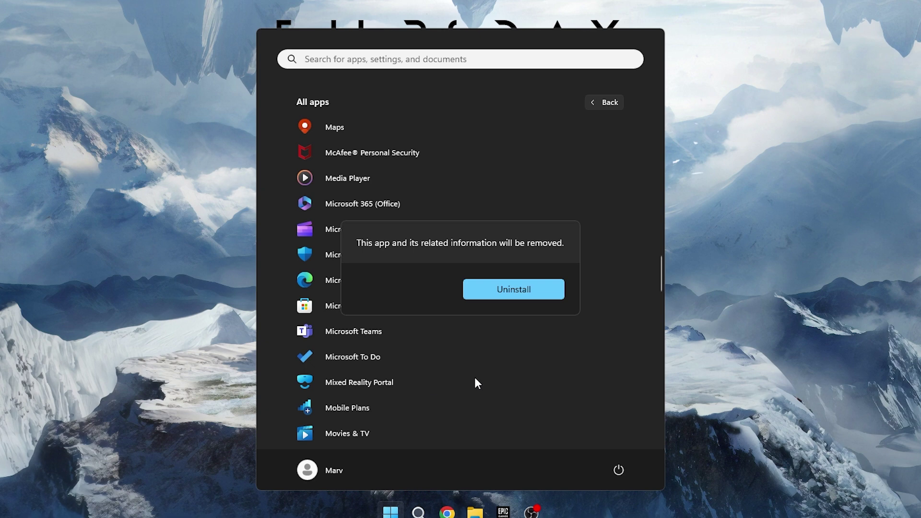
left_click(537, 287)
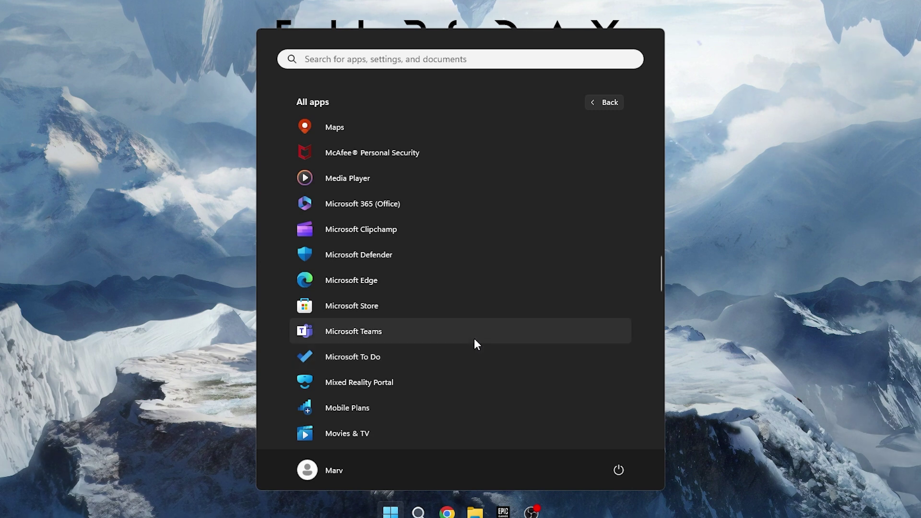
scroll(417, 362, "up", 1)
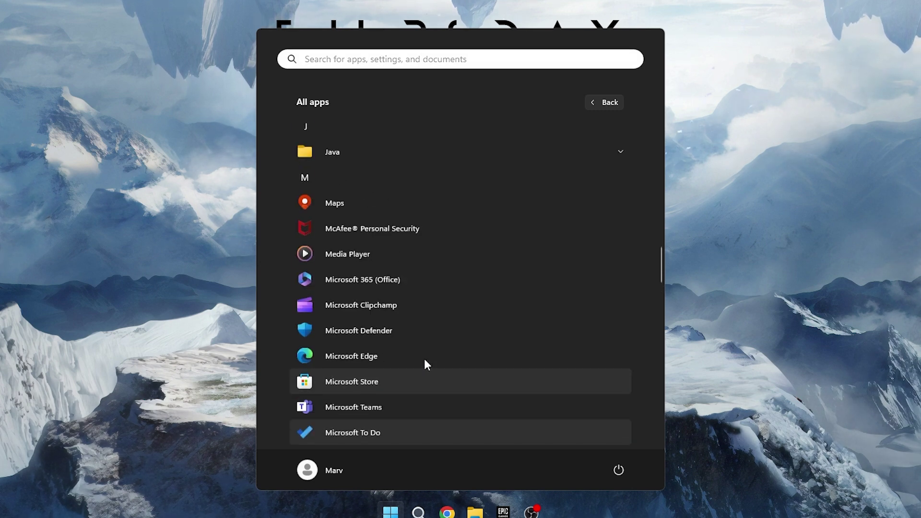
scroll(455, 349, "down", 1)
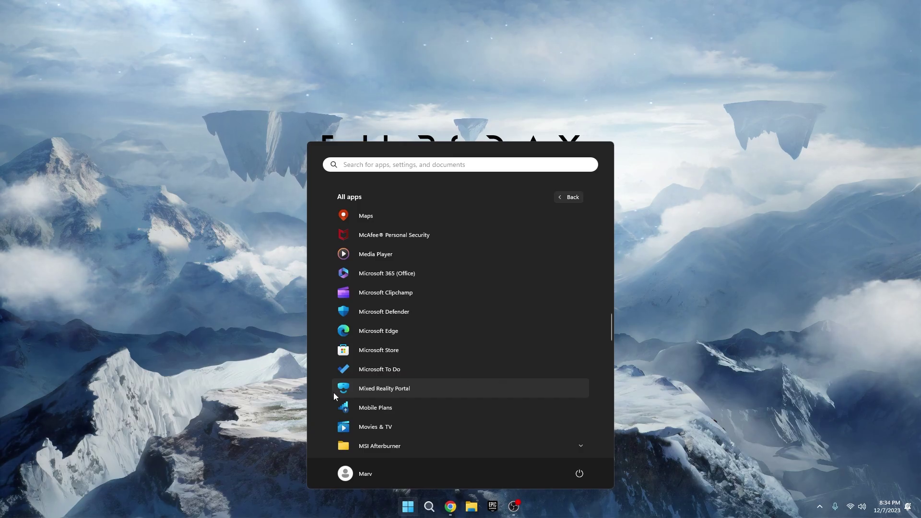
left_click(185, 360)
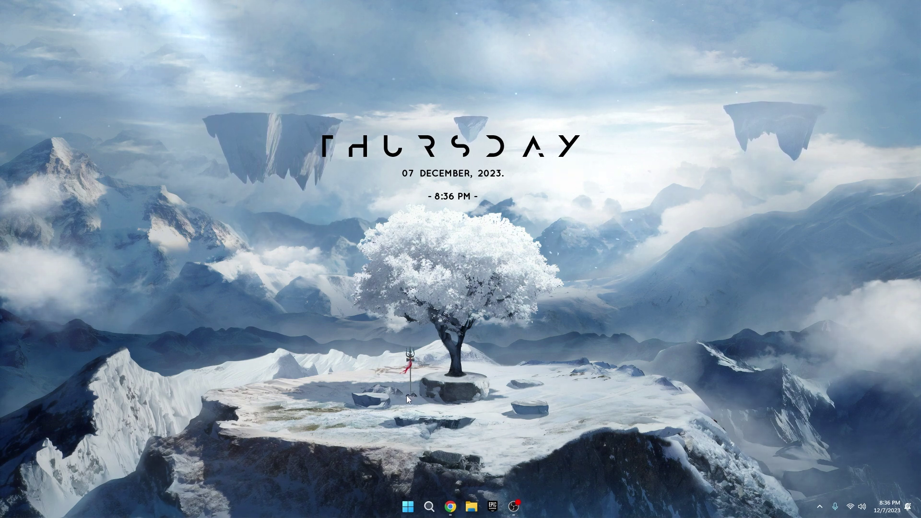
left_click(429, 506)
type("powerCFG.CPL")
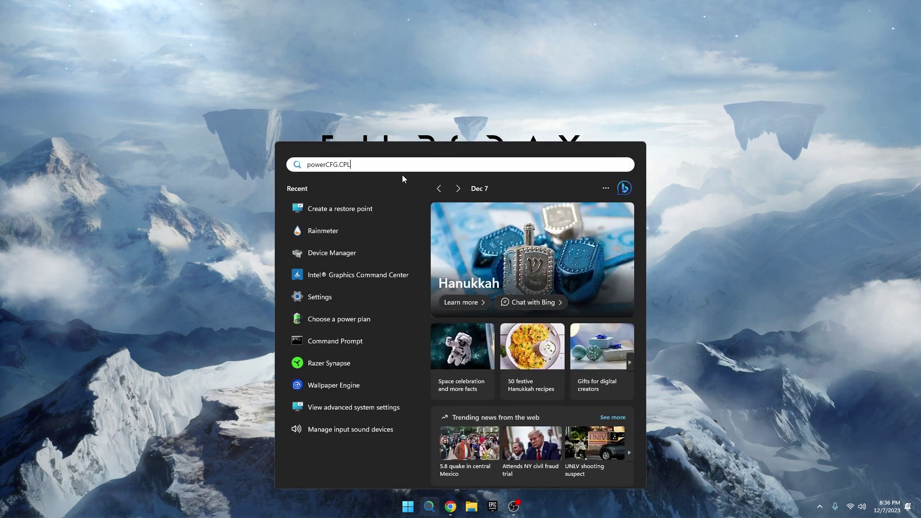
left_click(406, 237)
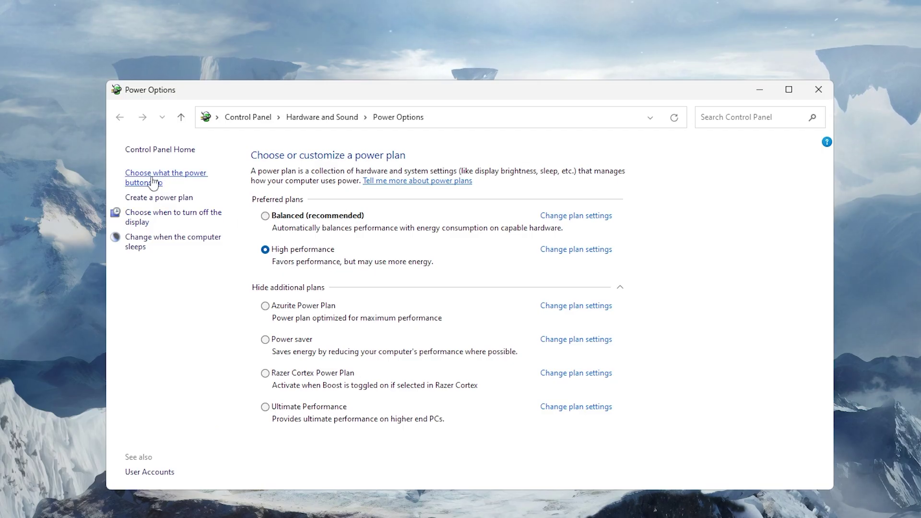
left_click(149, 183)
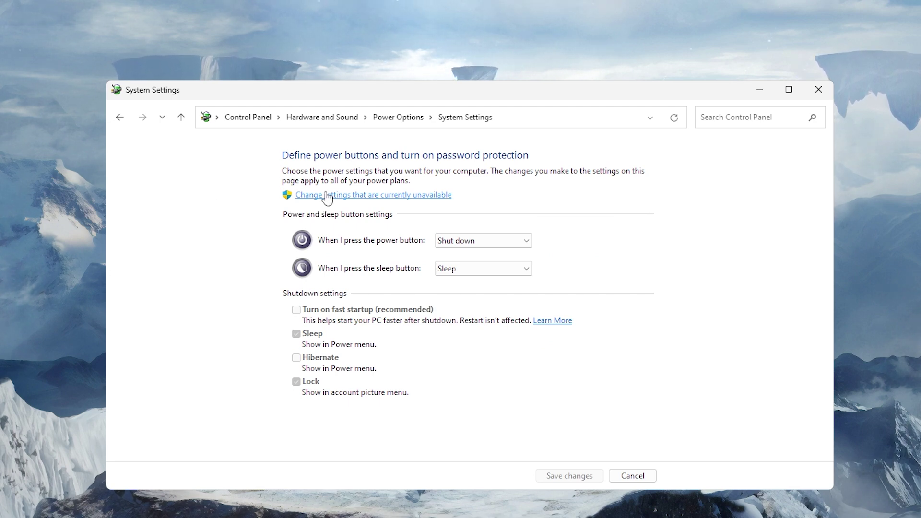
left_click(432, 195)
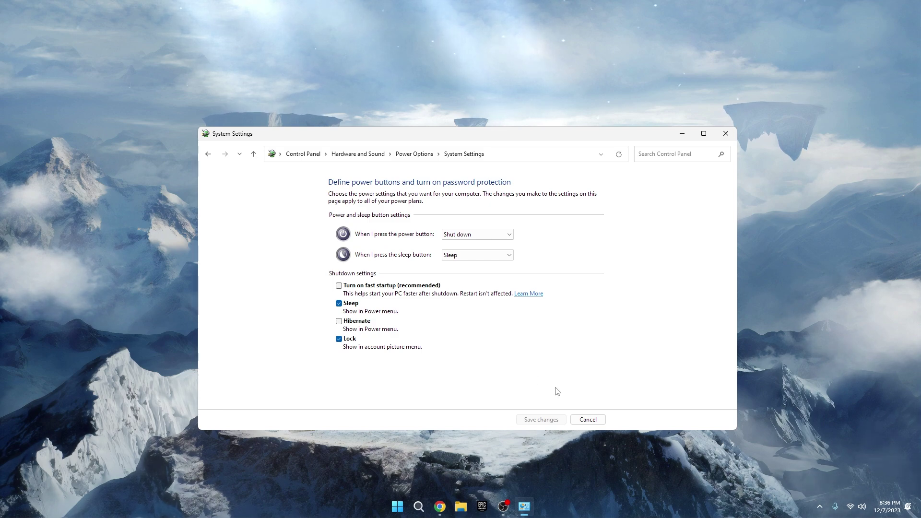
left_click(587, 419)
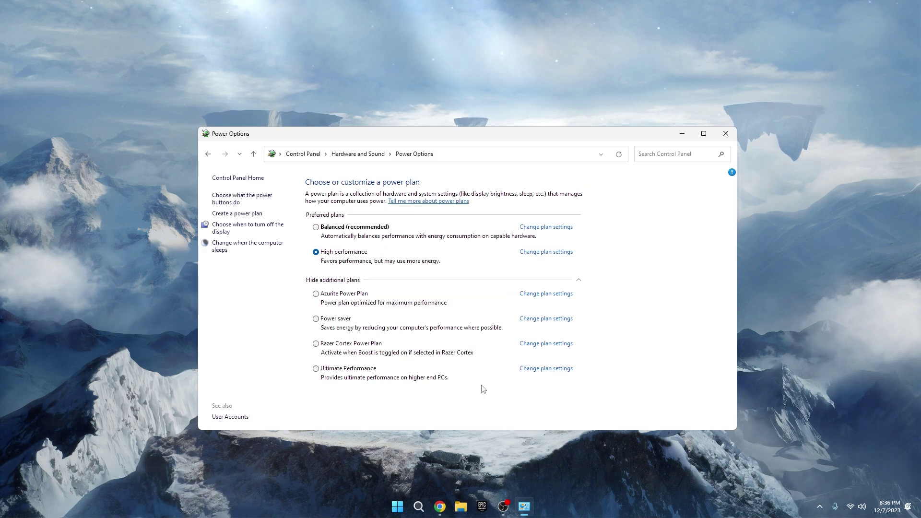
key("alt+F4")
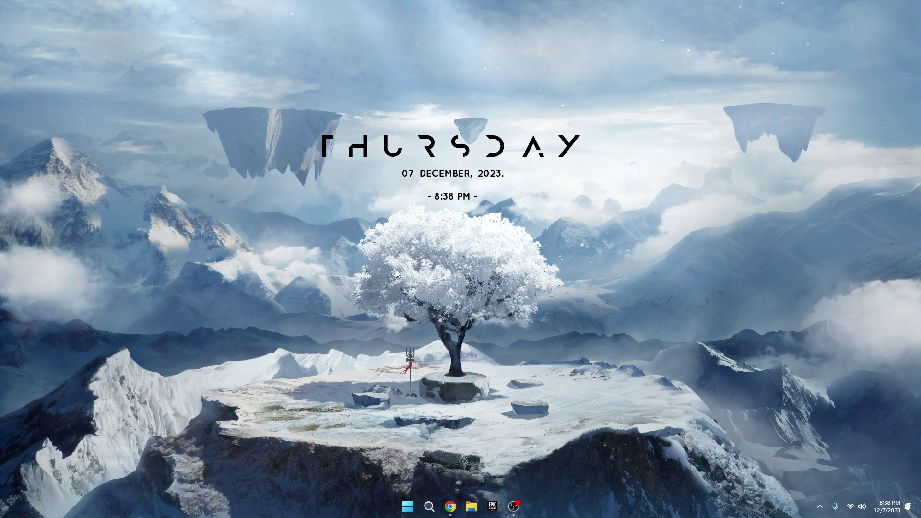
- Open Settings > Privacy & security and review the General and Speech privacy pages
right_click(403, 506)
left_click(413, 401)
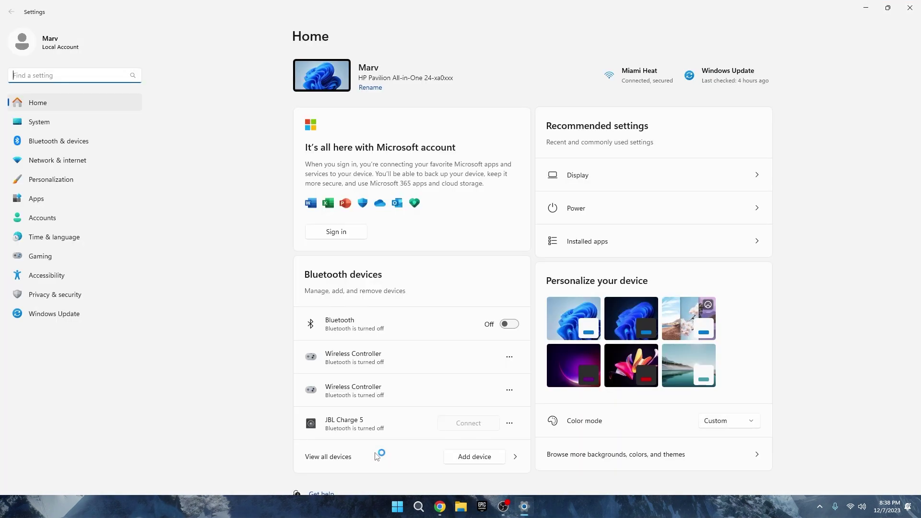
left_click(69, 292)
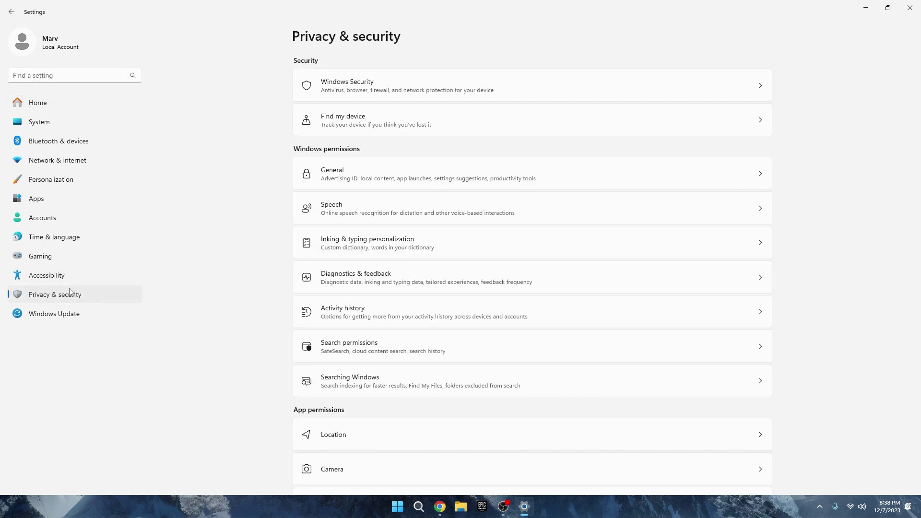
left_click(358, 179)
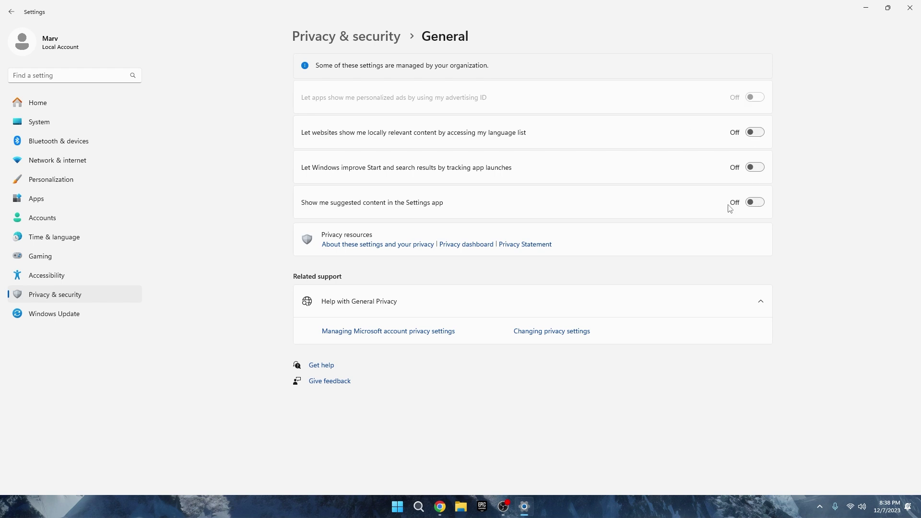
left_click(309, 42)
left_click(384, 206)
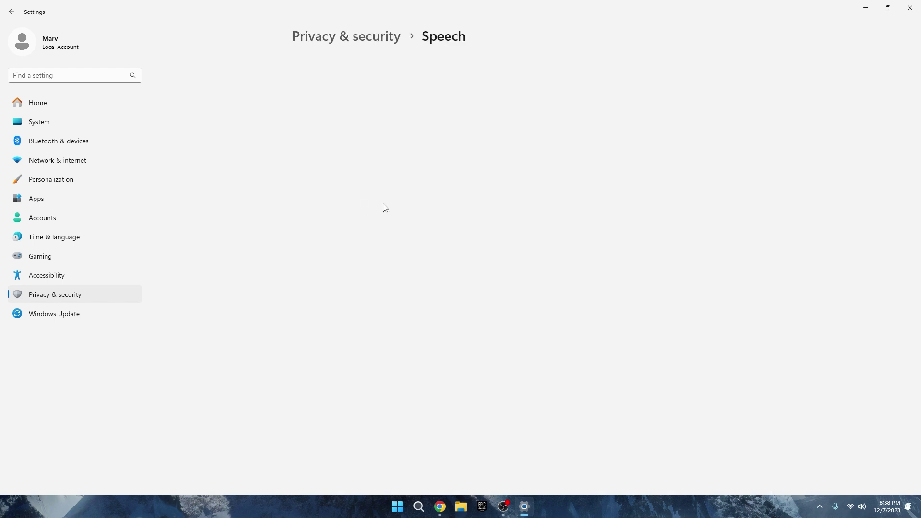
left_click(344, 37)
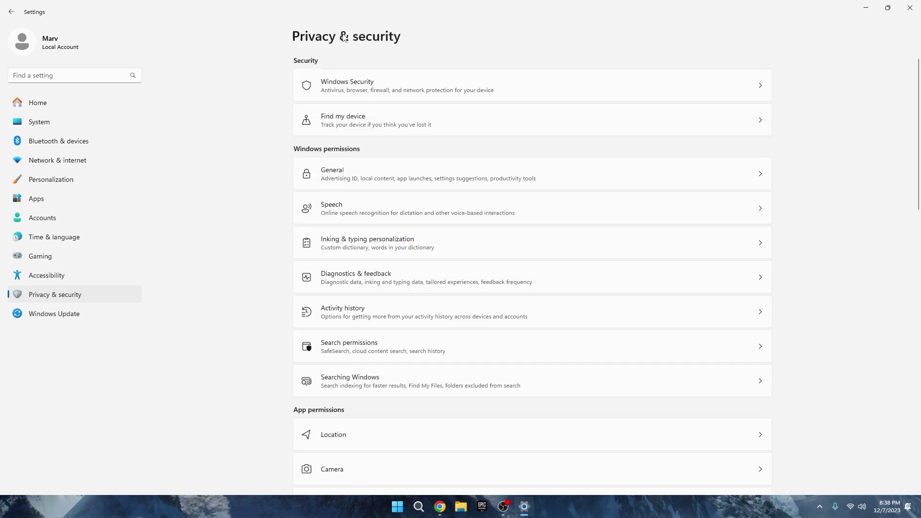
- Check Inking & typing, Diagnostics & feedback and Activity history toggles are Off
left_click(367, 237)
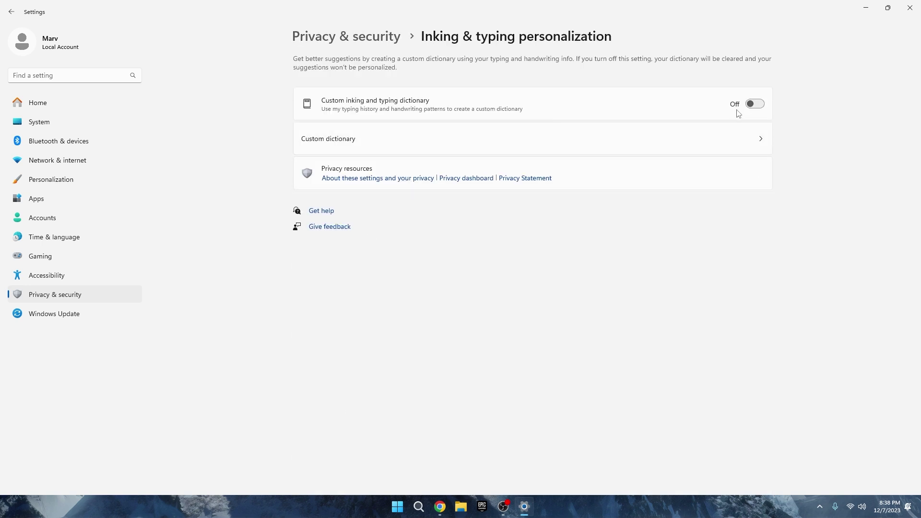
left_click(360, 39)
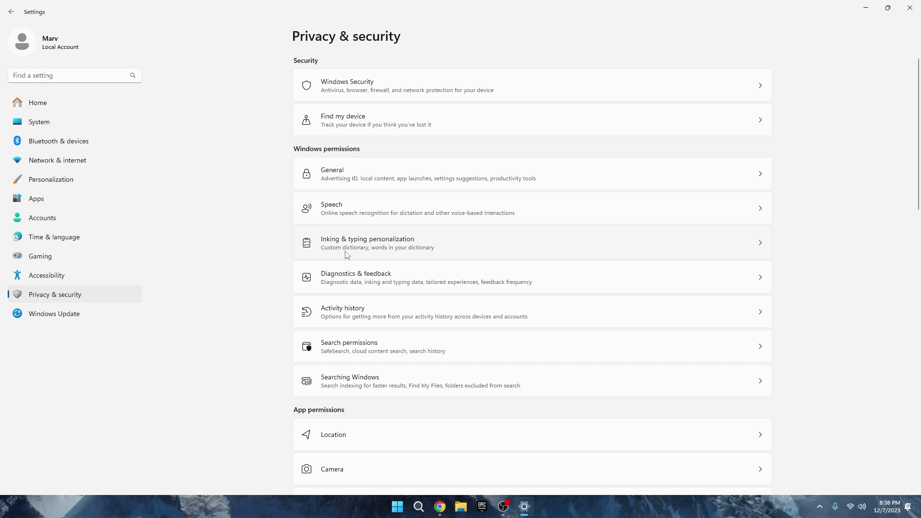
left_click(349, 279)
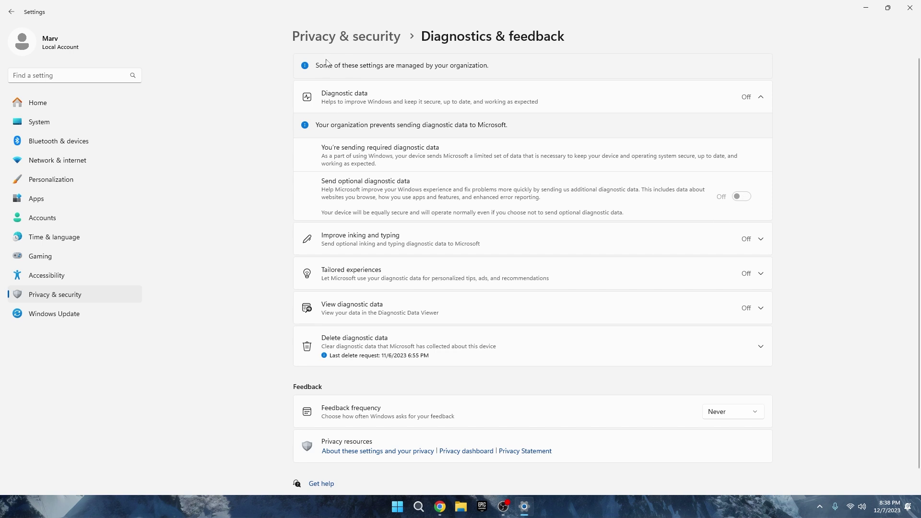
left_click(345, 38)
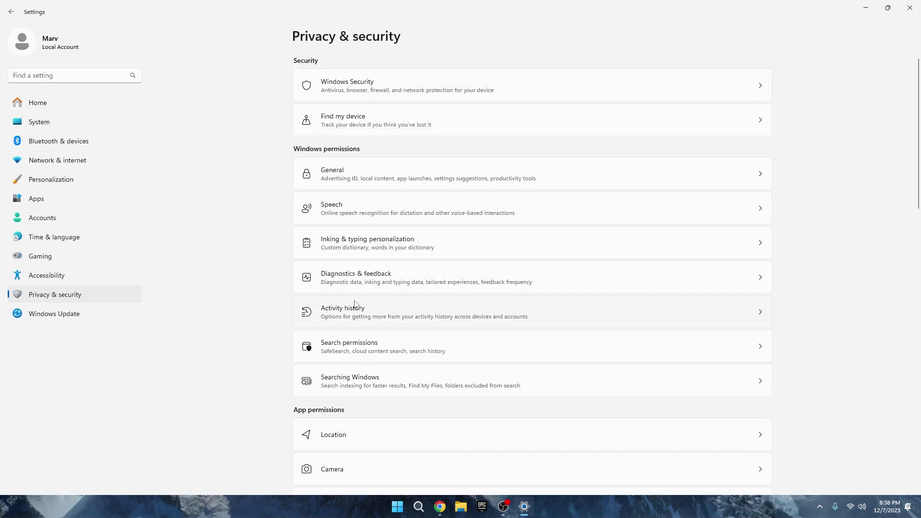
left_click(355, 304)
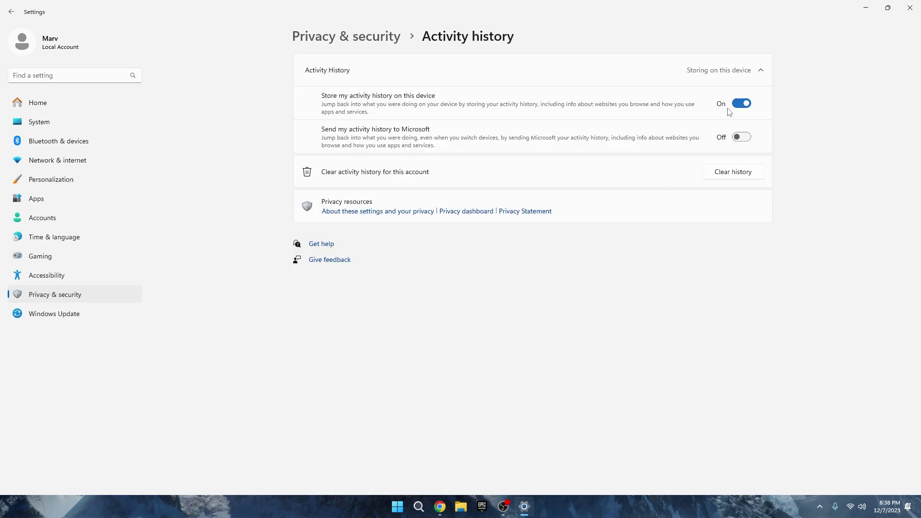
left_click(344, 37)
- Confirm Phone call access is Off under Phone calls, then return to Privacy & security
scroll(376, 353, "down", 3)
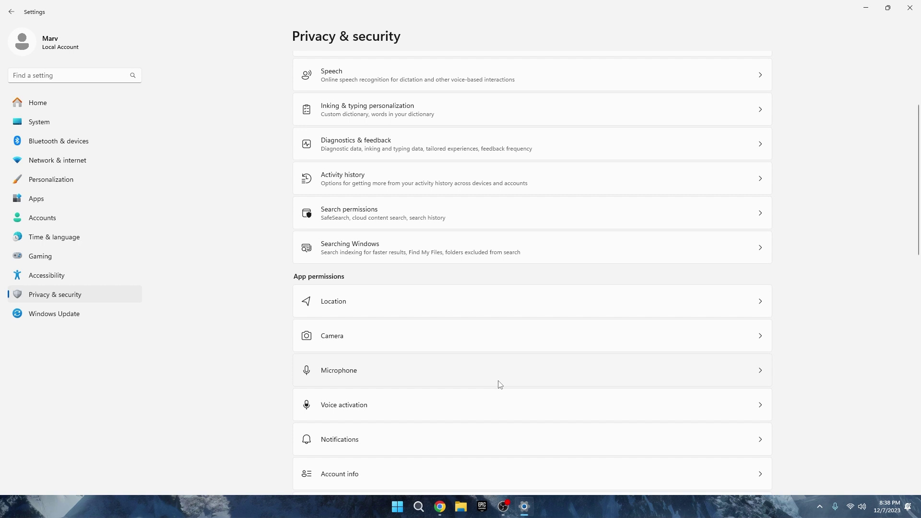
scroll(498, 384, "down", 6)
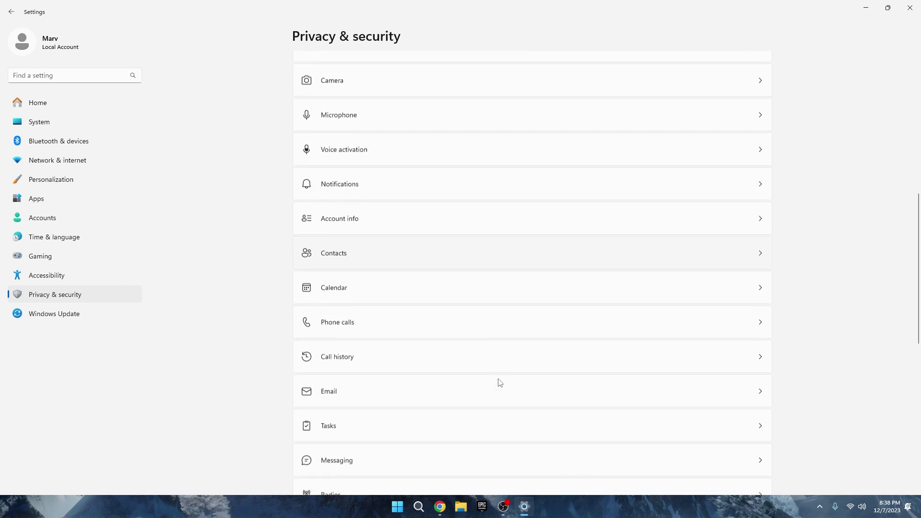
left_click(395, 313)
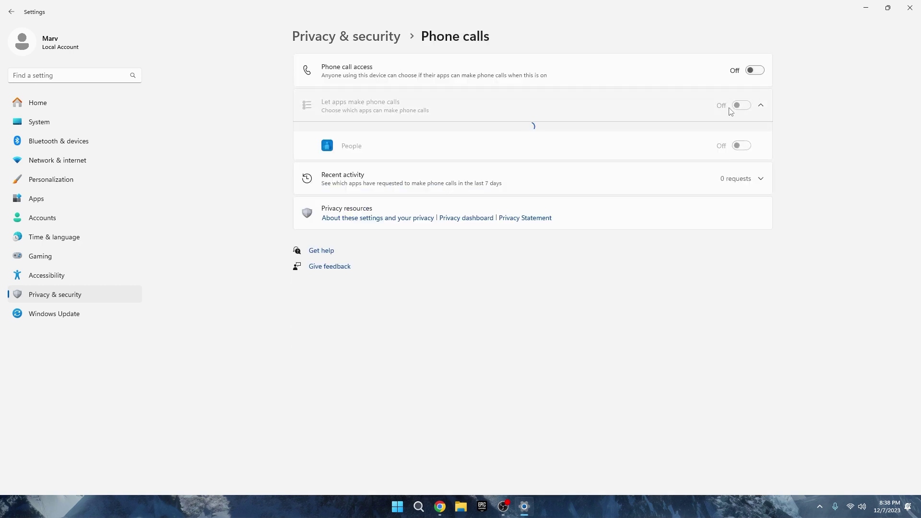
left_click(334, 38)
scroll(407, 321, "down", 15)
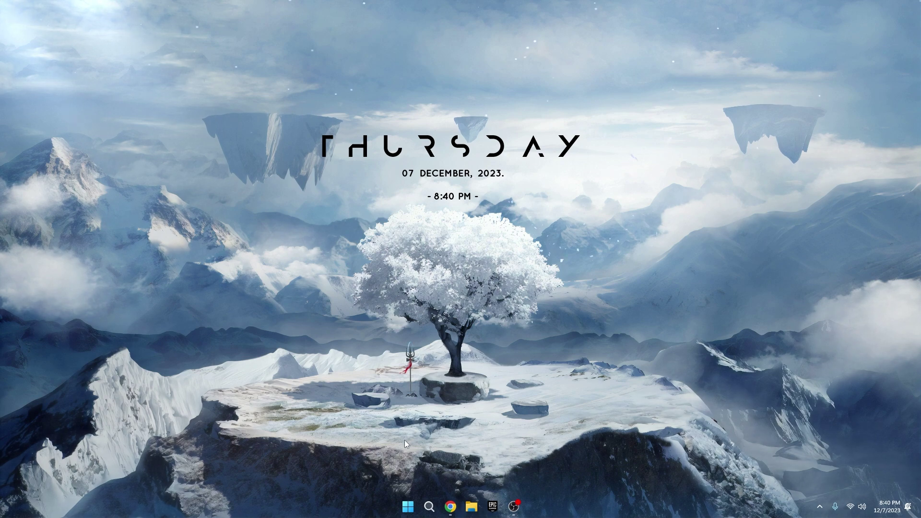
- Open Task Manager on its Startup apps page
right_click(407, 506)
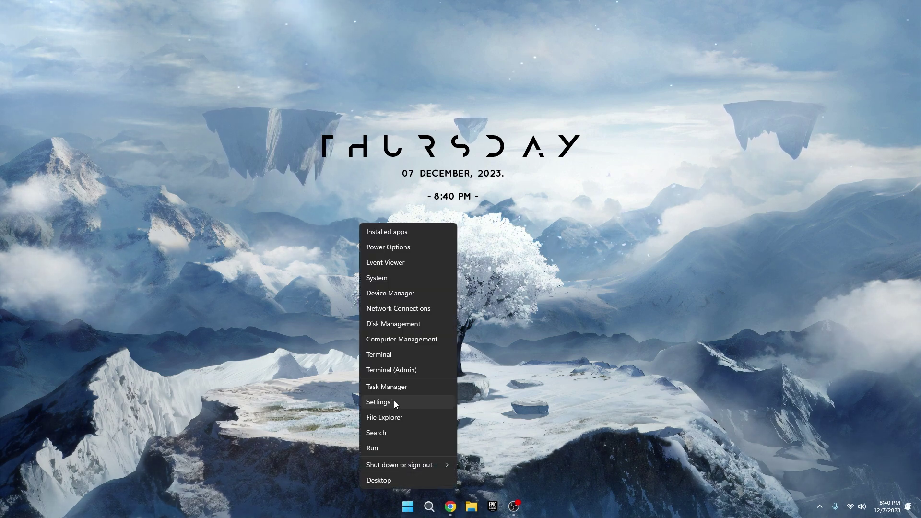
left_click(404, 387)
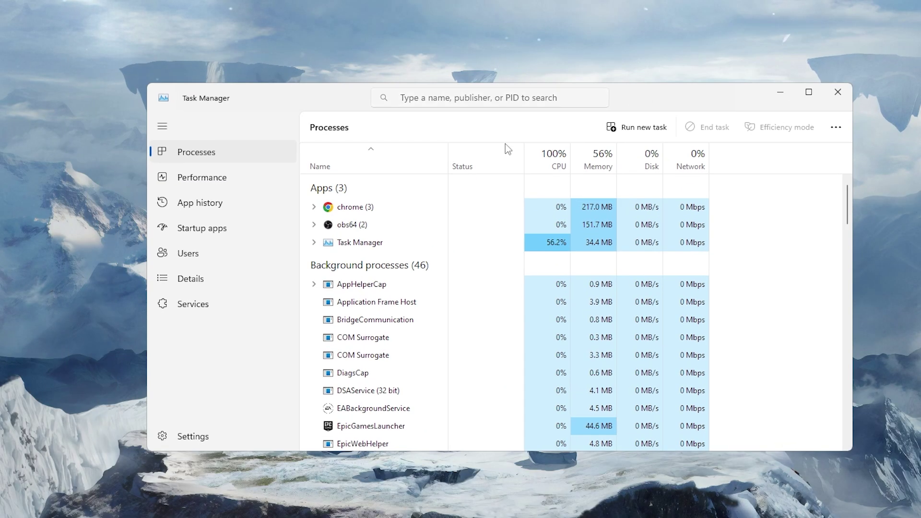
left_click(199, 228)
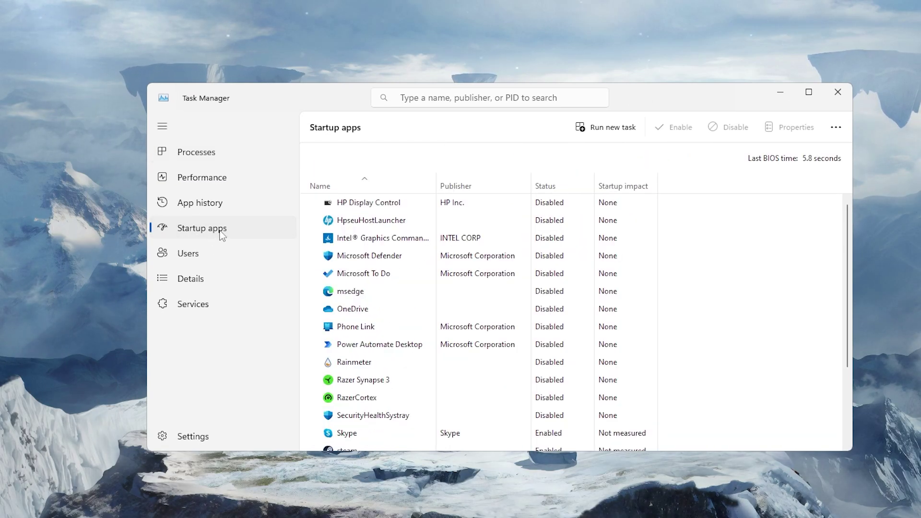
scroll(436, 235, "down", 3)
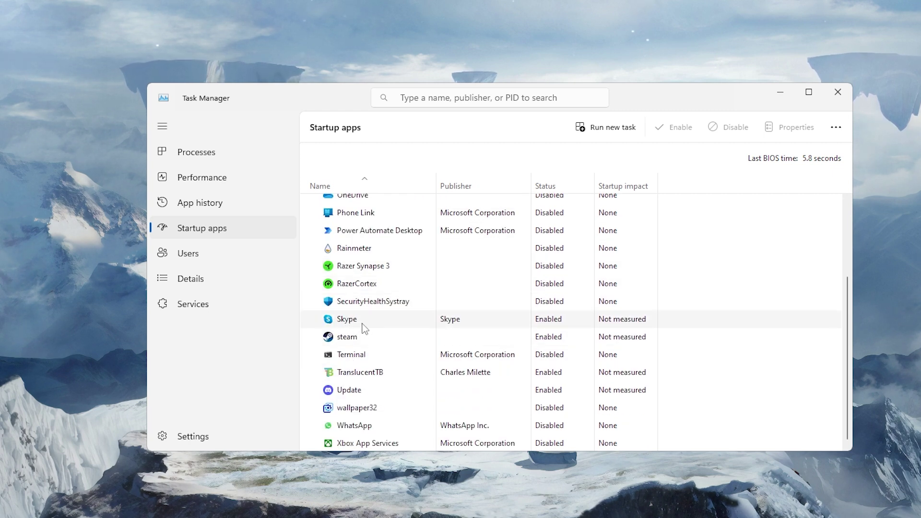
- Disable the Update, steam and Skype startup entries
left_click(341, 393)
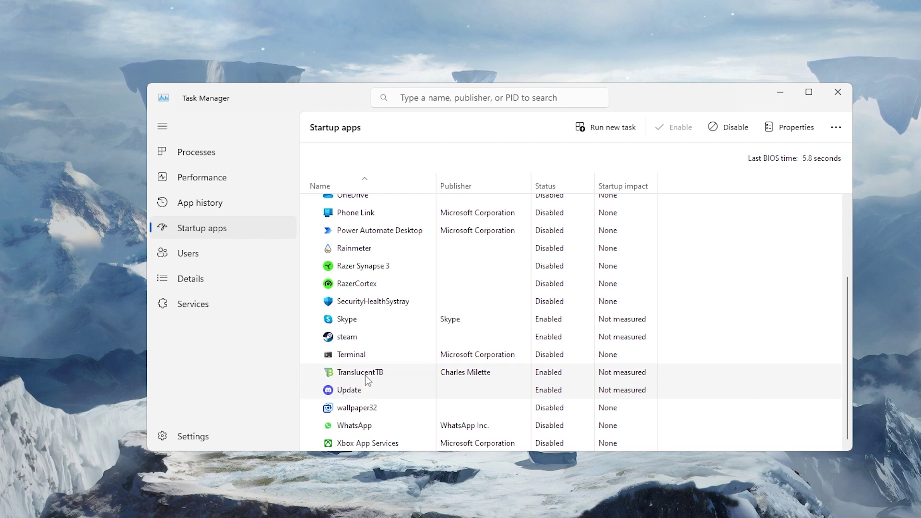
left_click(732, 131)
left_click(365, 335)
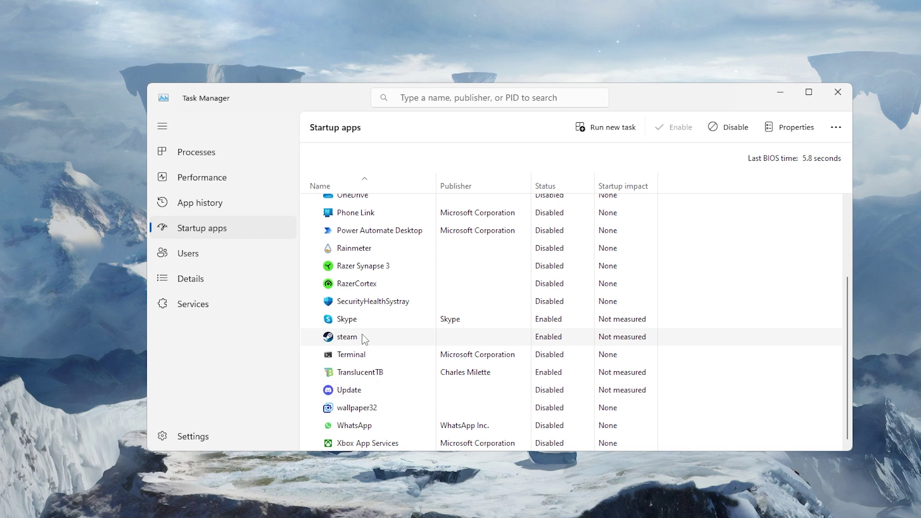
left_click(732, 126)
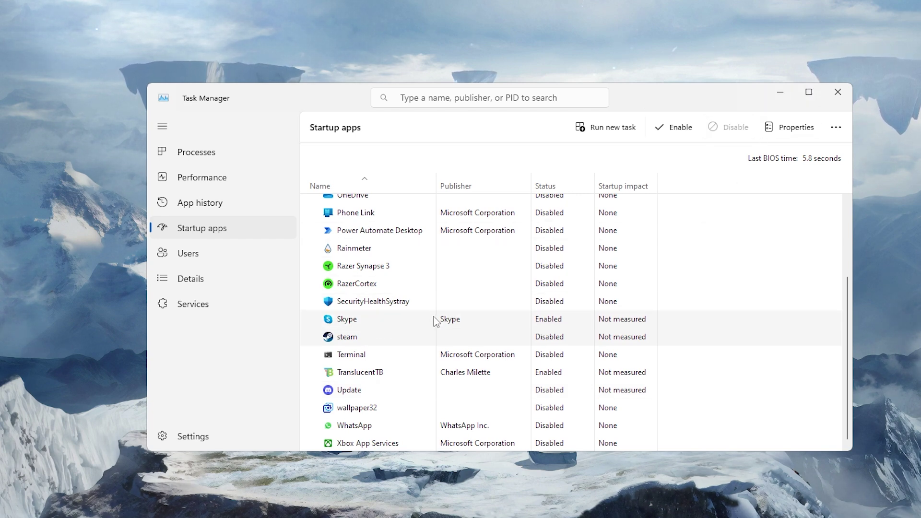
left_click(362, 319)
left_click(736, 128)
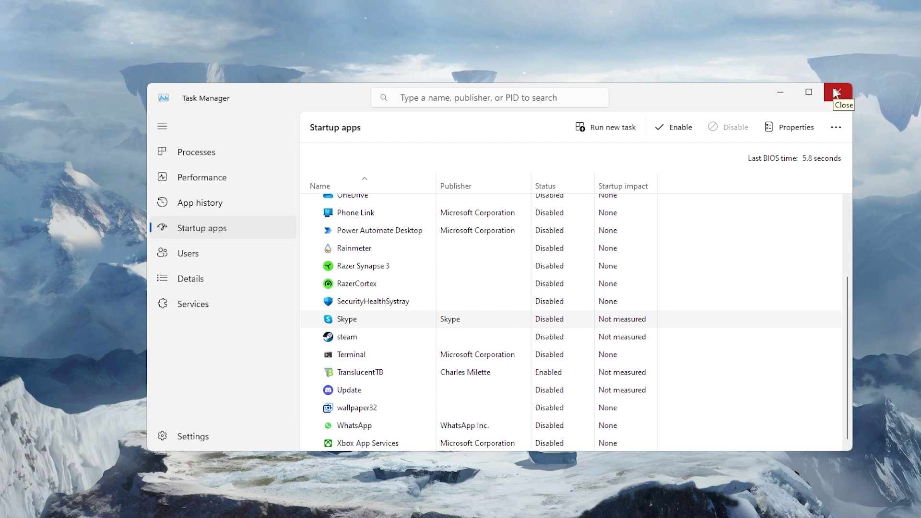
scroll(441, 277, "up", 3)
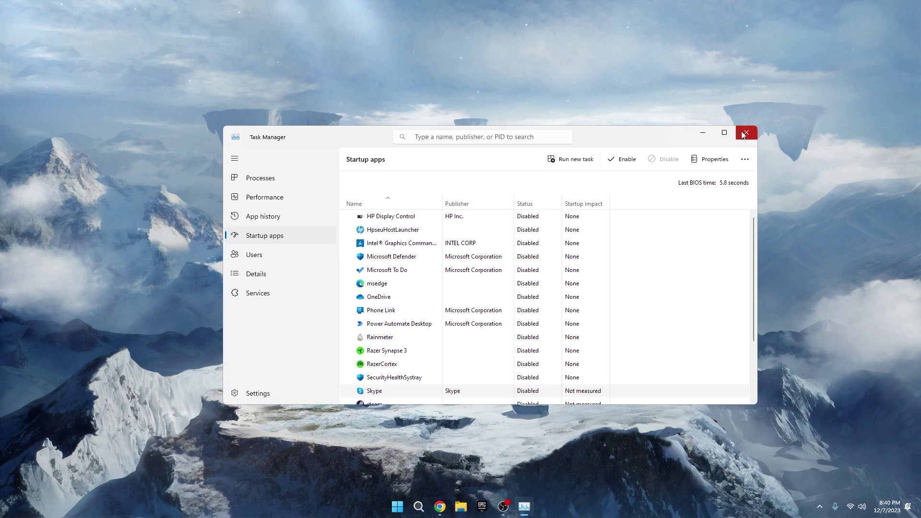
- Close the Task Manager window
left_click(838, 91)
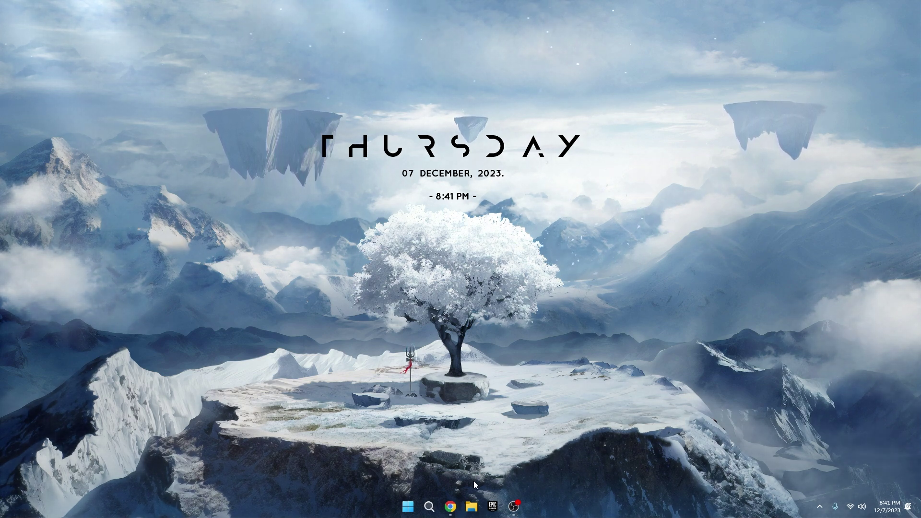
- Uncheck 'Hide extensions for known file types' in File Explorer's Folder Options and confirm with OK
left_click(472, 506)
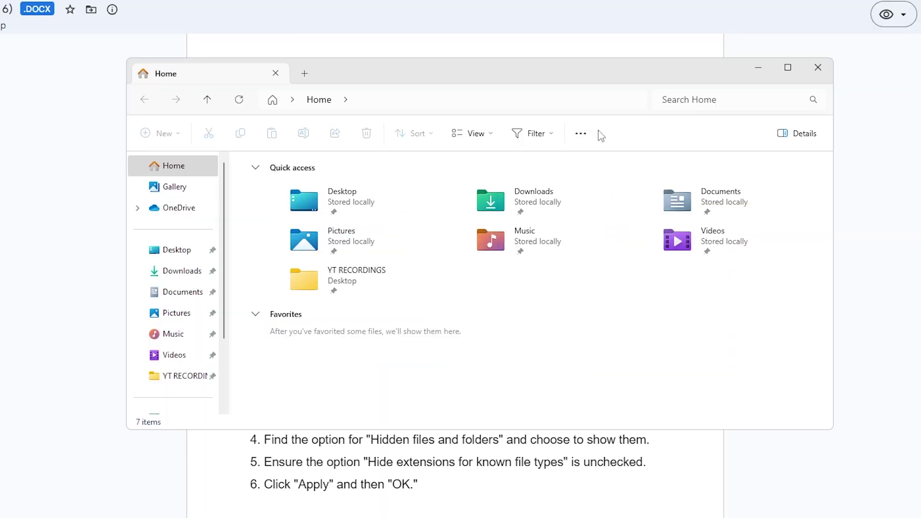
left_click(549, 154)
left_click(548, 247)
left_click(191, 194)
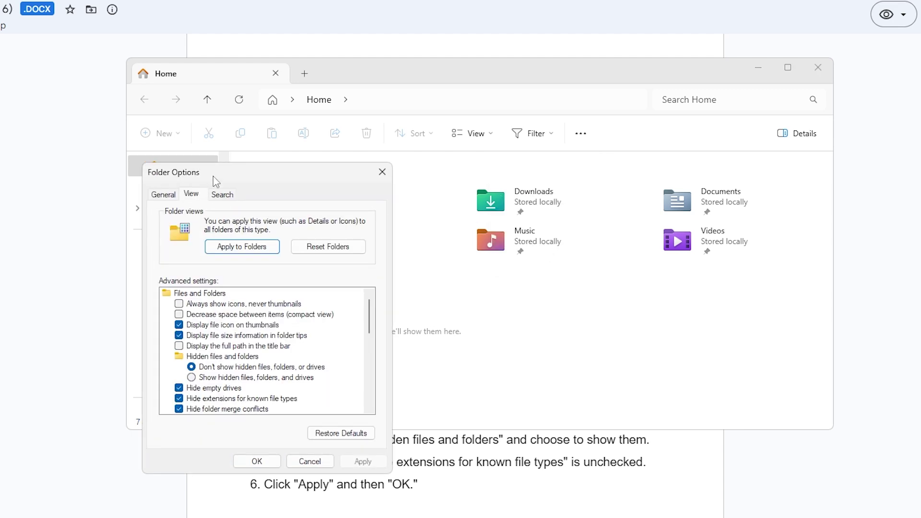
left_click_drag(223, 172, 285, 166)
scroll(290, 350, "down", 2)
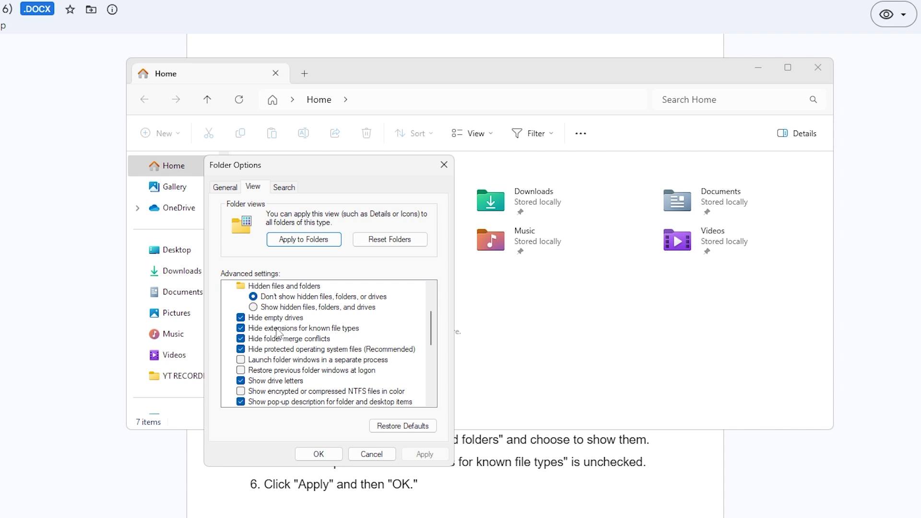
left_click(278, 330)
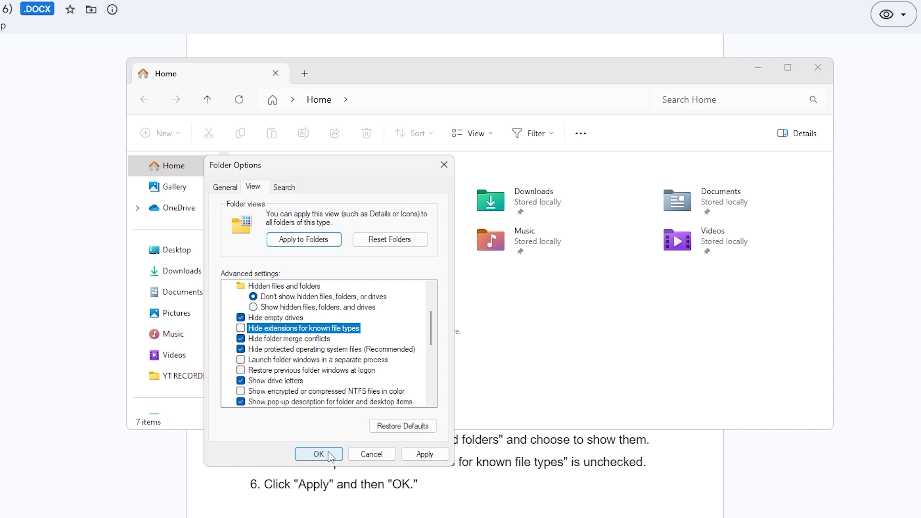
left_click(372, 454)
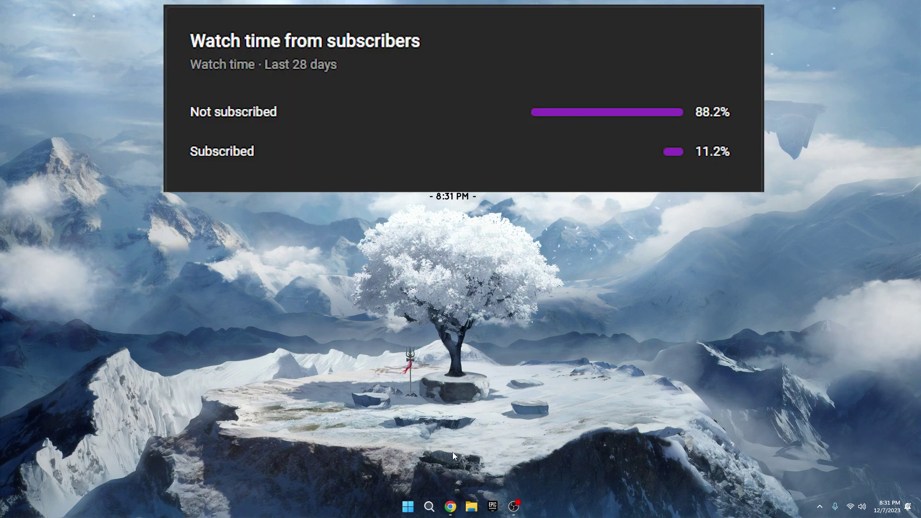
- Switch to the Chrome New Tab window from its taskbar preview
mouse_move(446, 507)
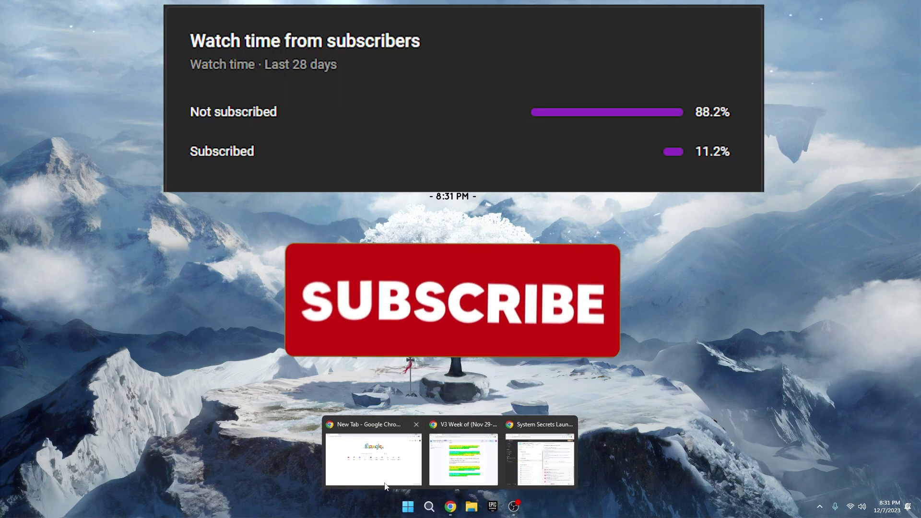
left_click(374, 456)
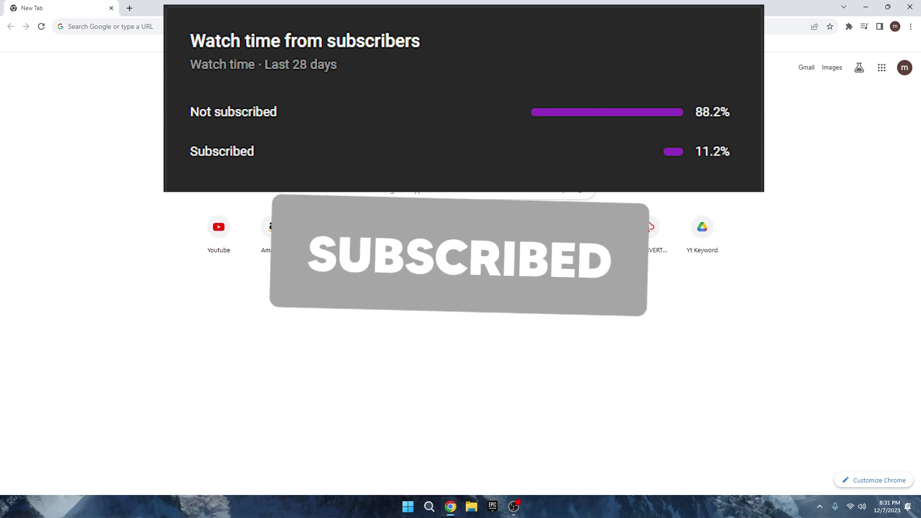